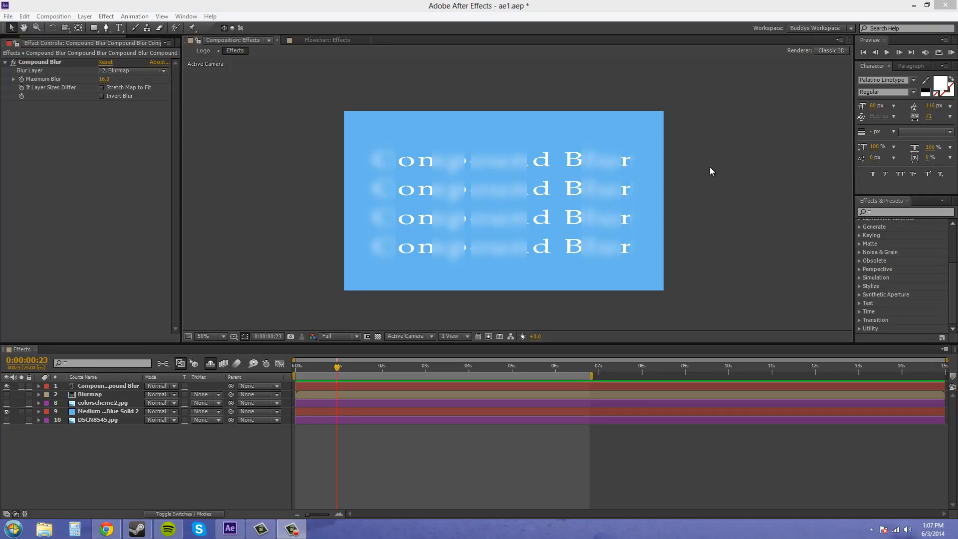
Step: Set the Blur Layer of the text layer's Compound Blur effect to None
left_click(387, 159)
left_click(279, 189)
left_click(42, 63)
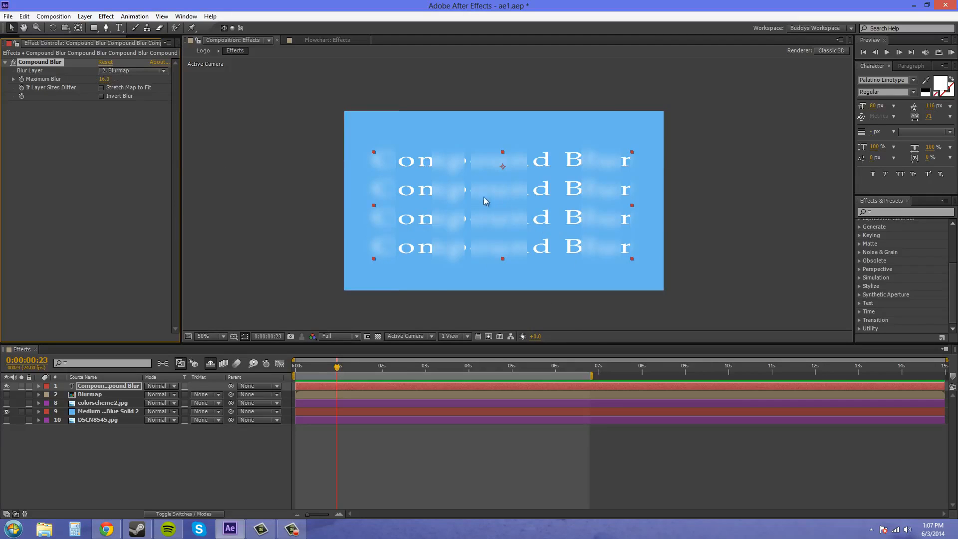
left_click(149, 73)
left_click(131, 81)
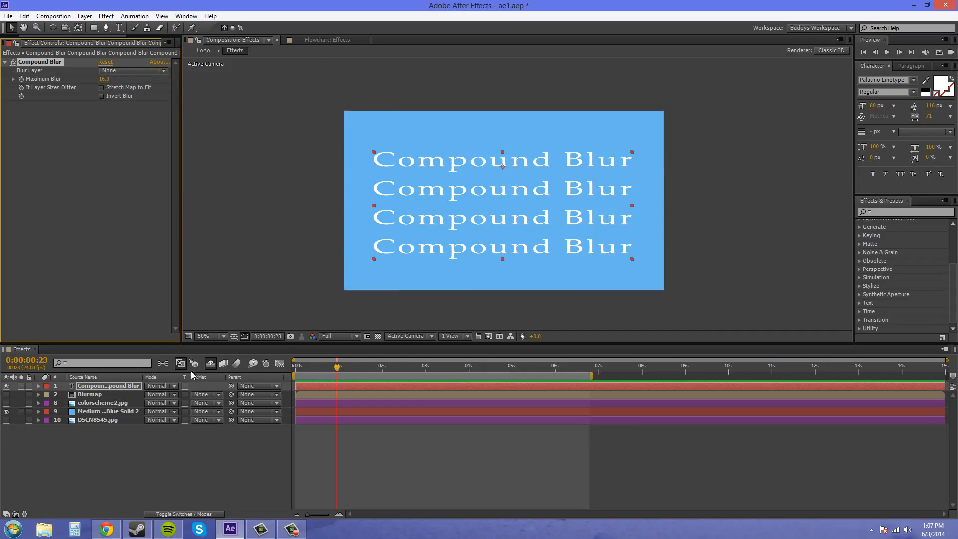
Step: Try Blurmap and Logo in turn as the Blur Layer of the text's Compound Blur effect
left_click(93, 395)
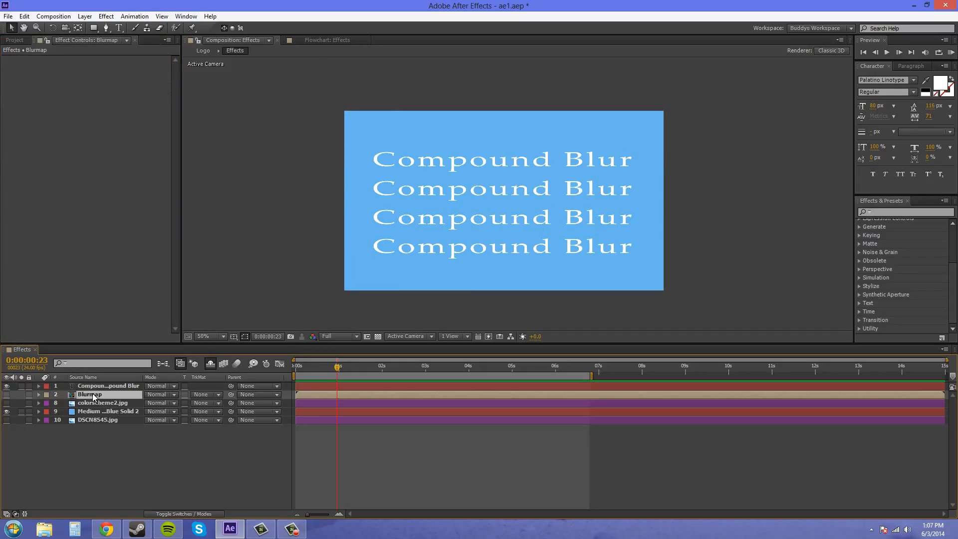
left_click(100, 386)
left_click(133, 70)
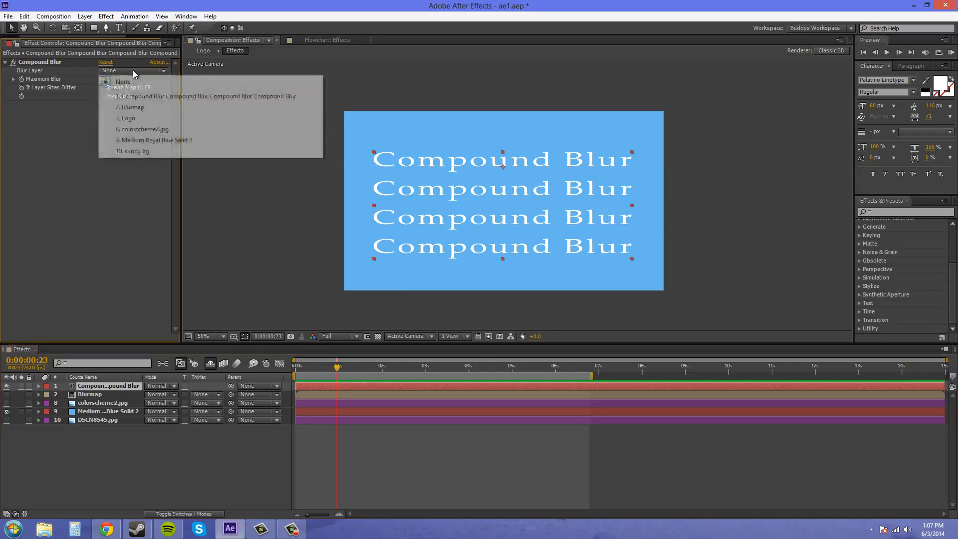
left_click(142, 108)
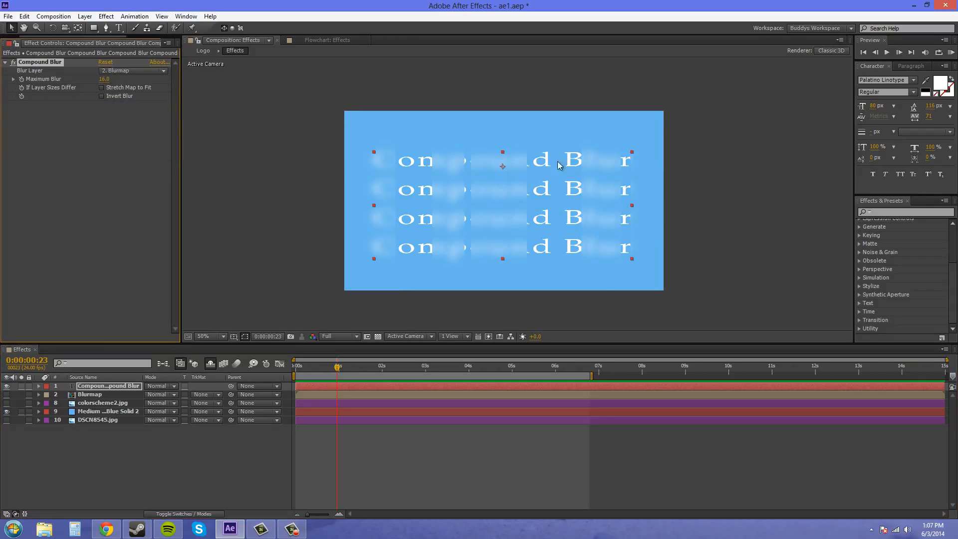
left_click(140, 71)
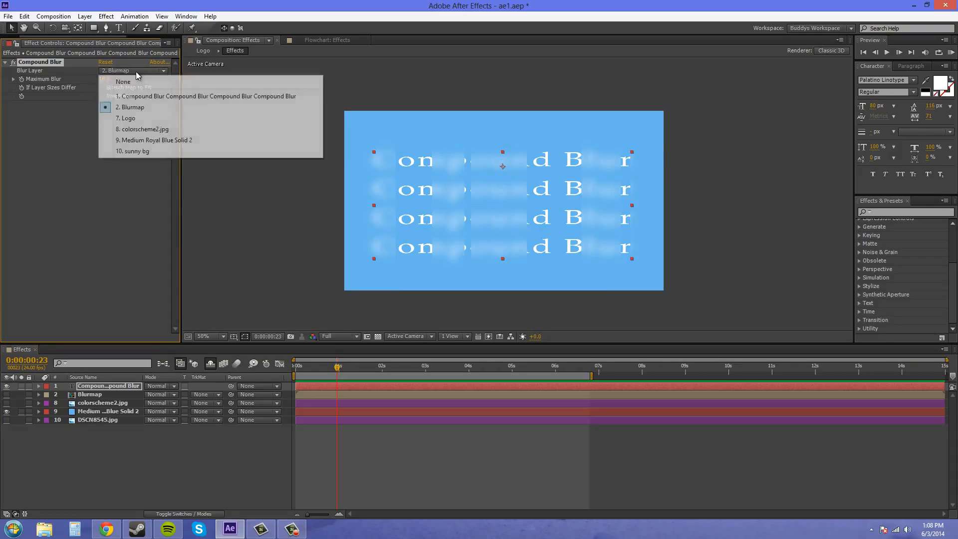
left_click(132, 120)
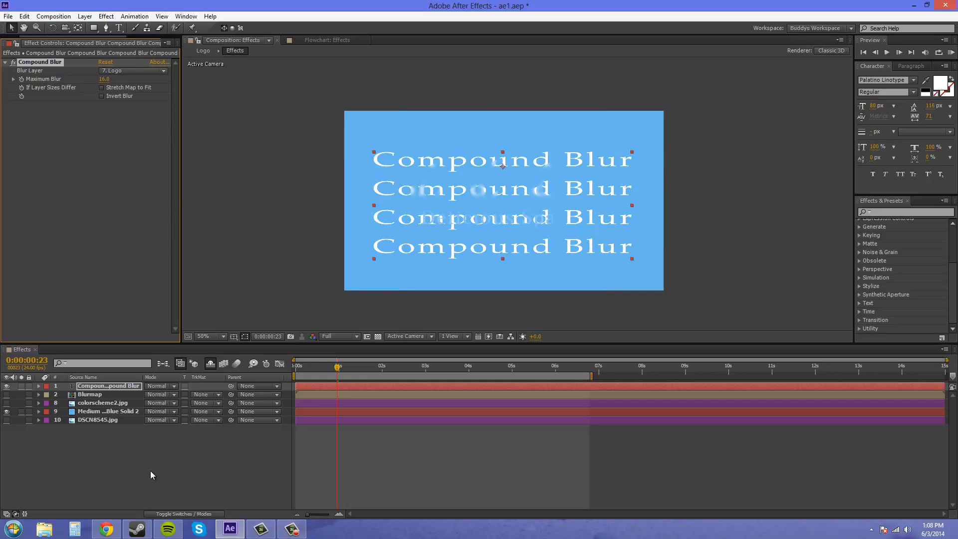
Step: Delete the Blurmap layer from the Effects composition
left_click(95, 447)
left_click(109, 387)
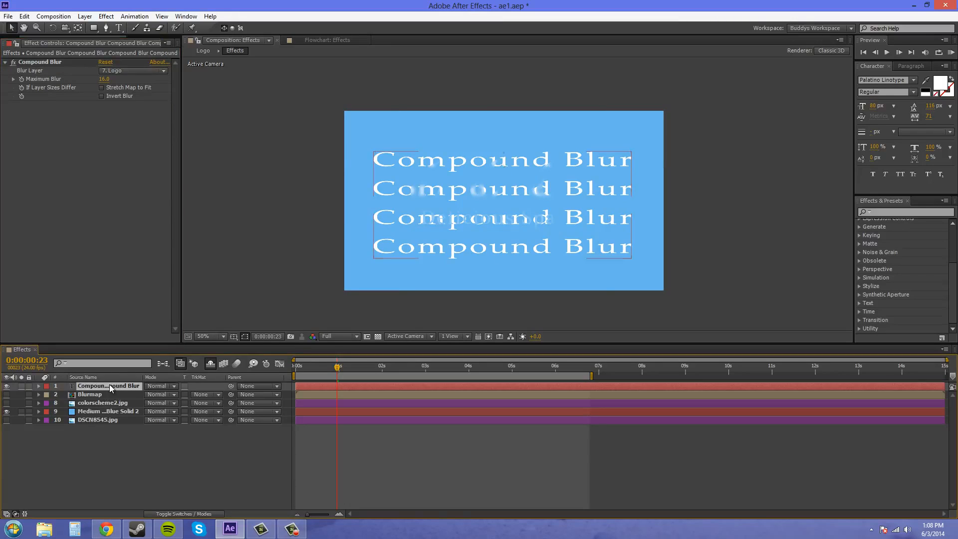
left_click(90, 394)
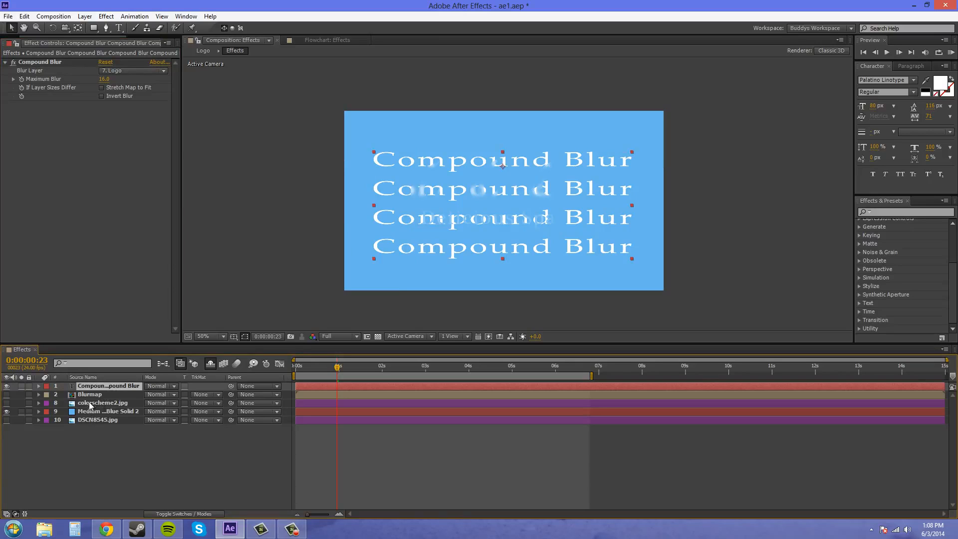
key("Delete")
Step: Remove the Compound Blur effect from the text layer
left_click(117, 386)
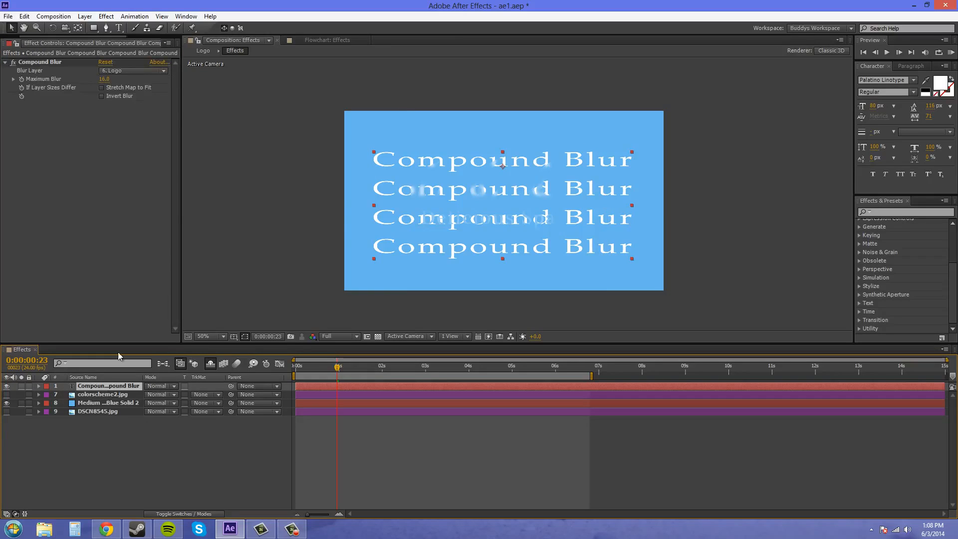
left_click(52, 63)
key("Delete")
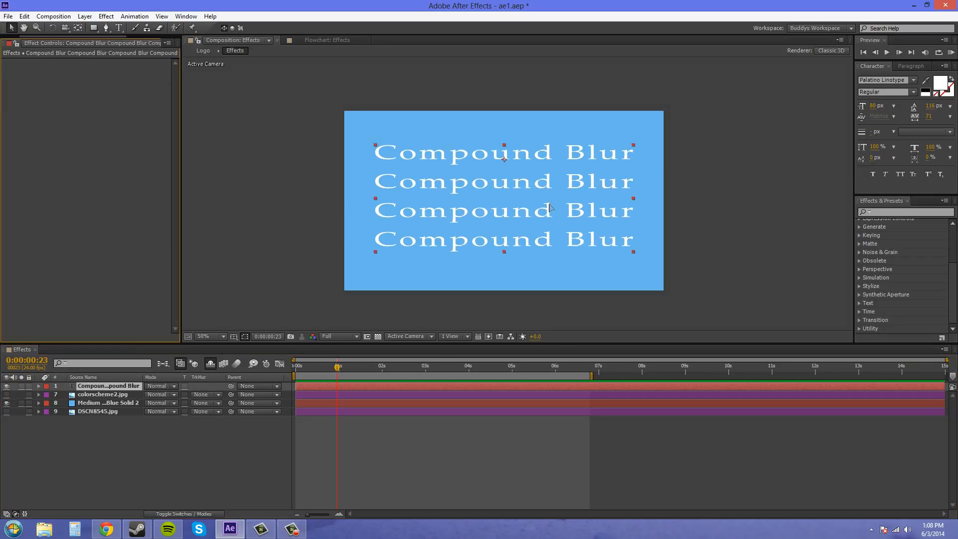
Step: Enlarge the Compound Blur text until it slightly exceeds the frame width and move it up to fill the blue background
left_click_drag(504, 161, 496, 167)
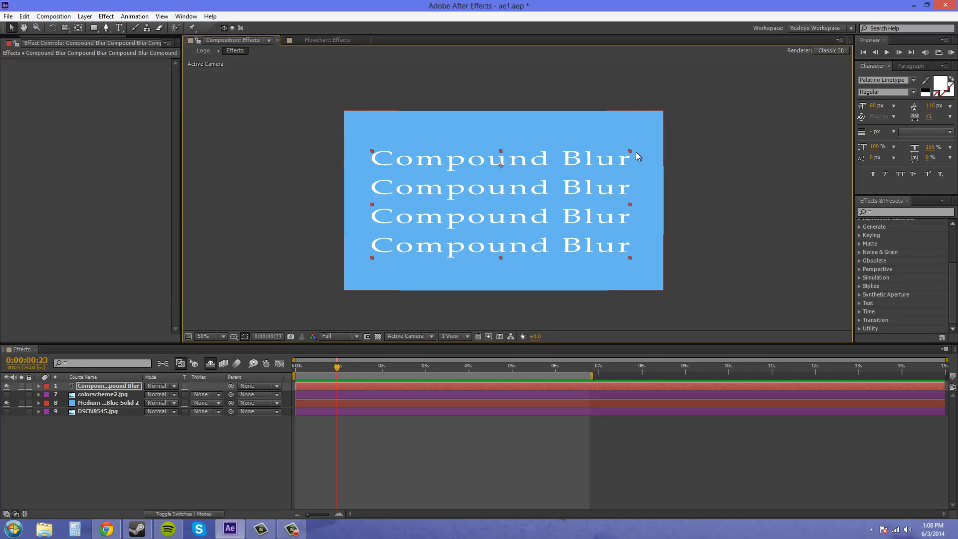
left_click_drag(631, 149, 652, 142)
key("ctrl+z")
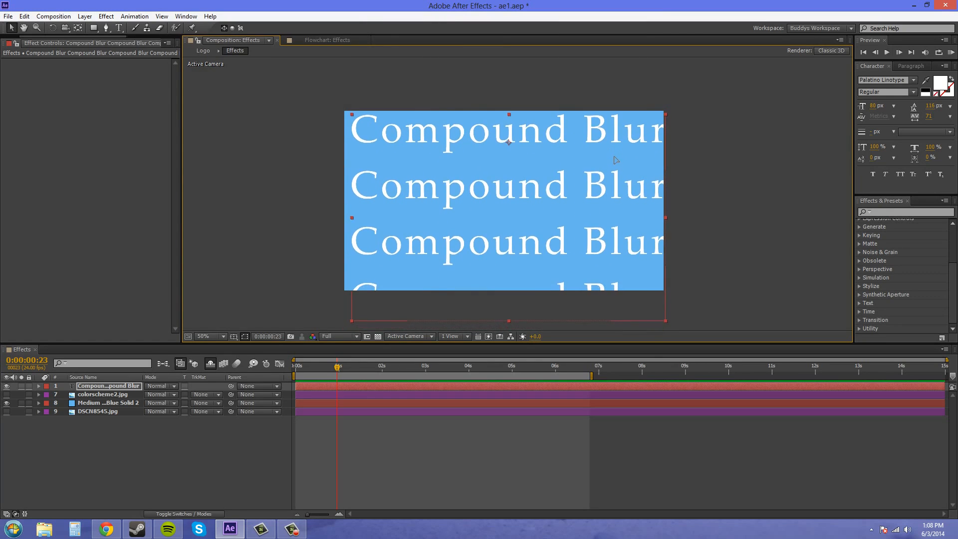
left_click_drag(607, 153, 608, 161)
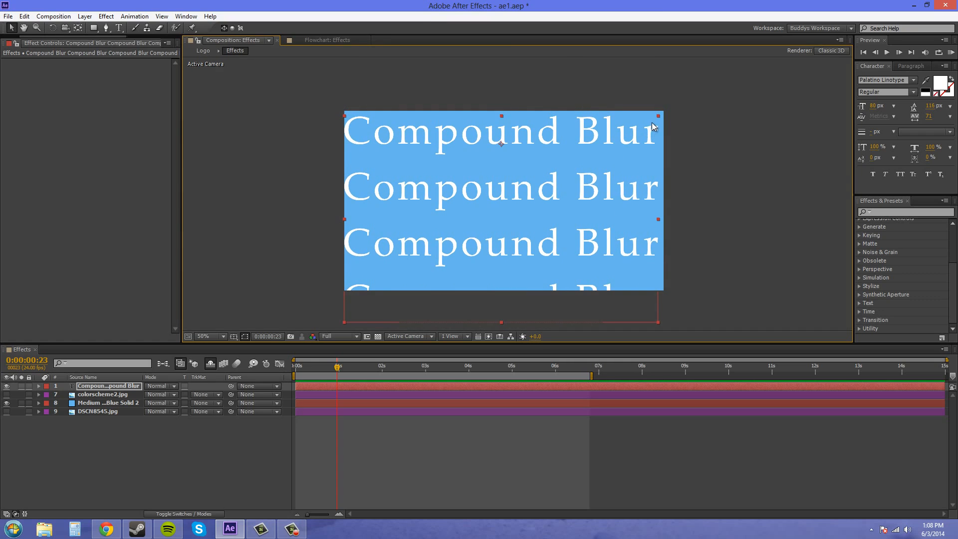
left_click_drag(662, 116, 669, 107)
left_click_drag(596, 179, 604, 123)
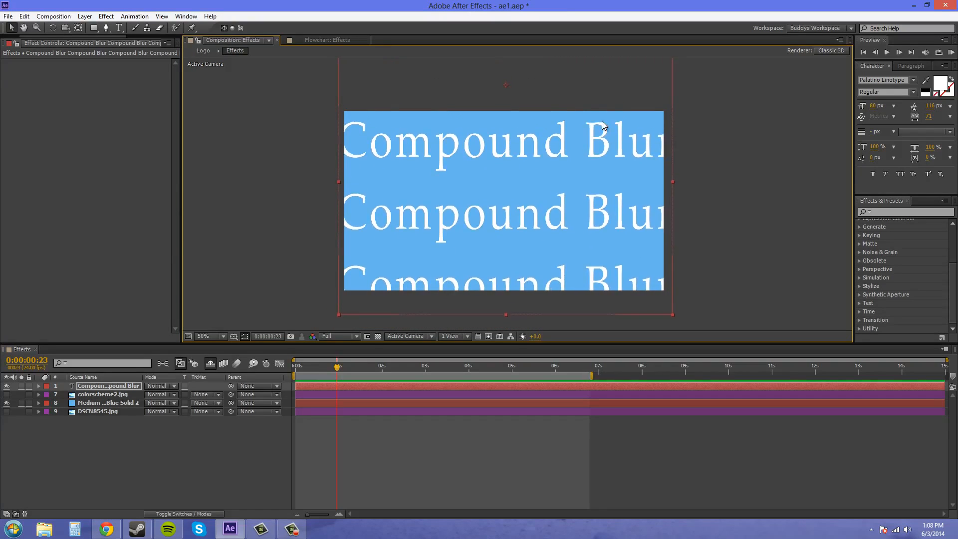
left_click(719, 167)
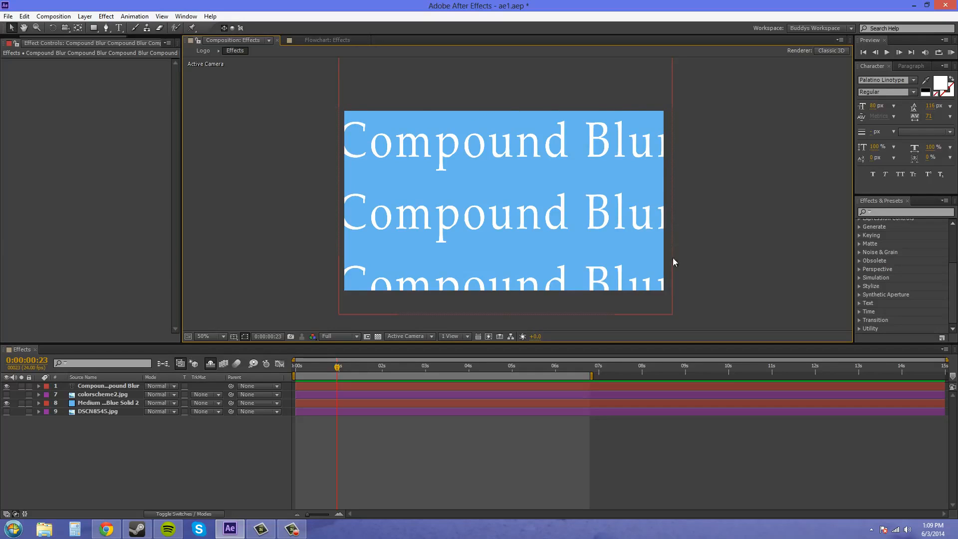
Step: Show the project's contents and collapse the expanded Video and Images folders
left_click(77, 317)
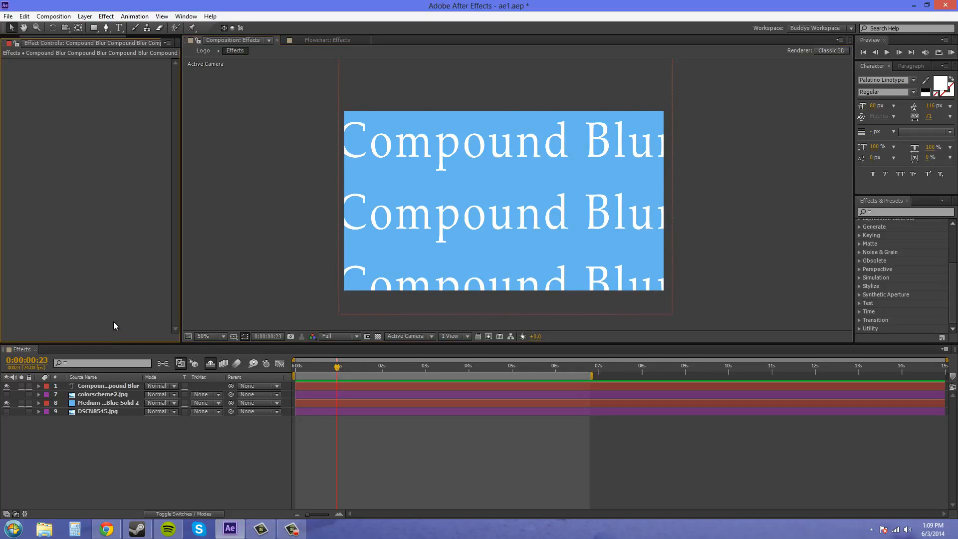
left_click(103, 471)
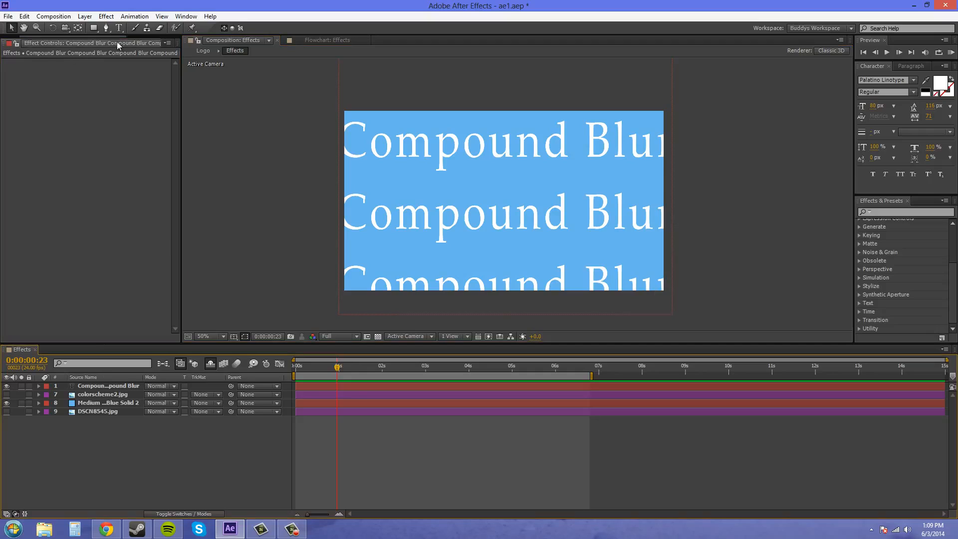
left_click_drag(115, 37, 36, 44)
left_click(14, 44)
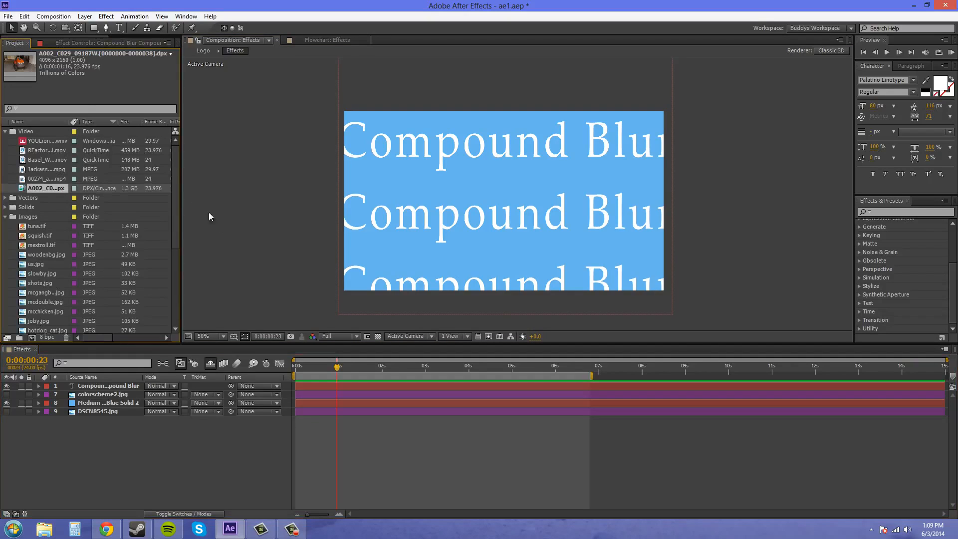
left_click(5, 132)
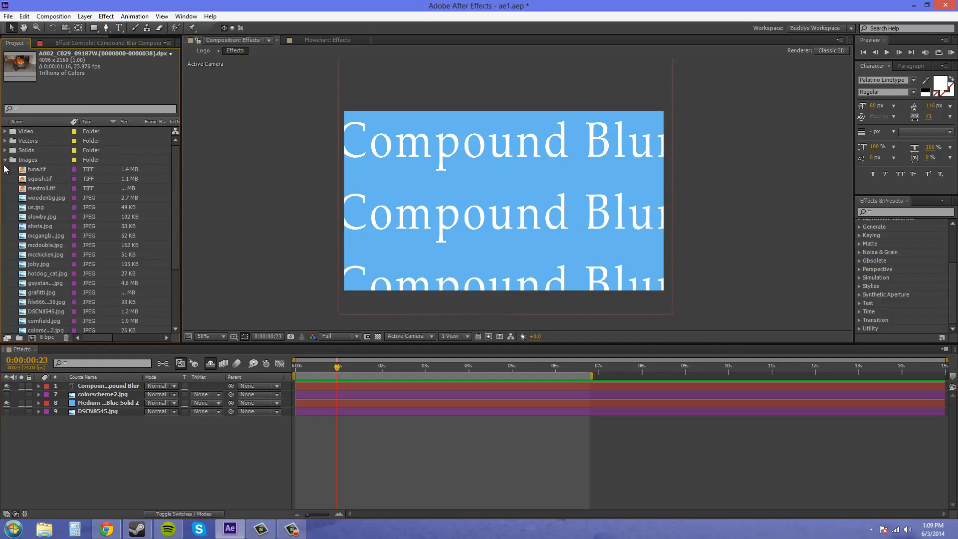
left_click(5, 160)
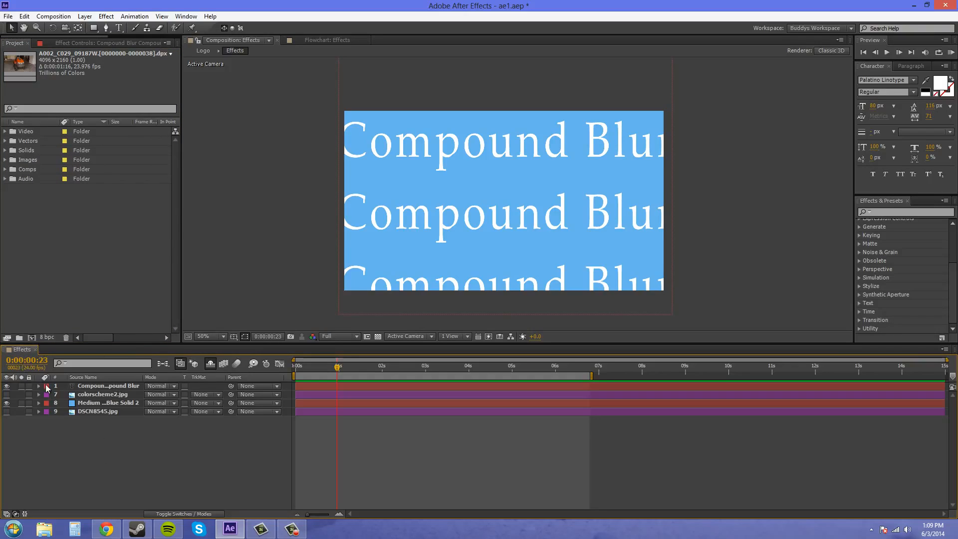
Step: Check the dimensions and frame rate in the Effects composition's settings
left_click(53, 17)
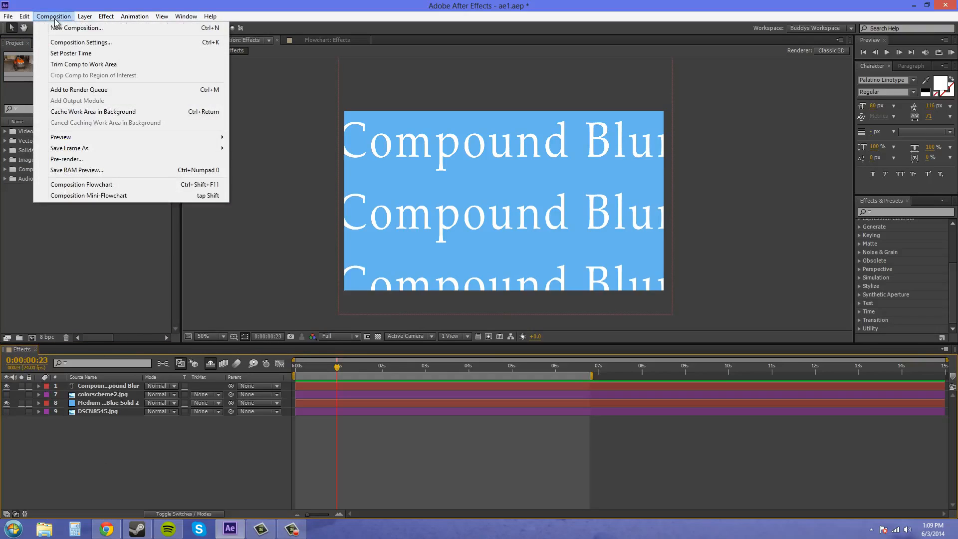
left_click(70, 42)
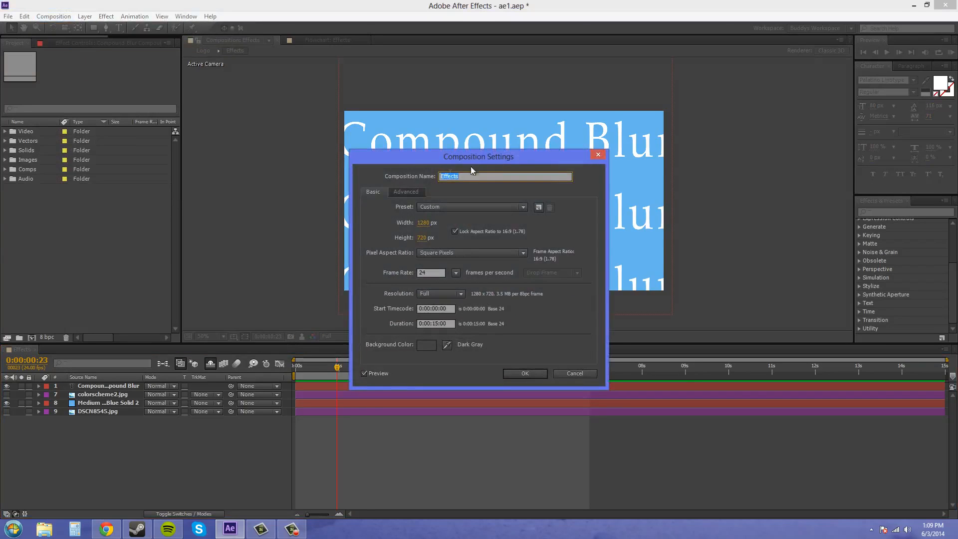
left_click_drag(531, 157, 724, 154)
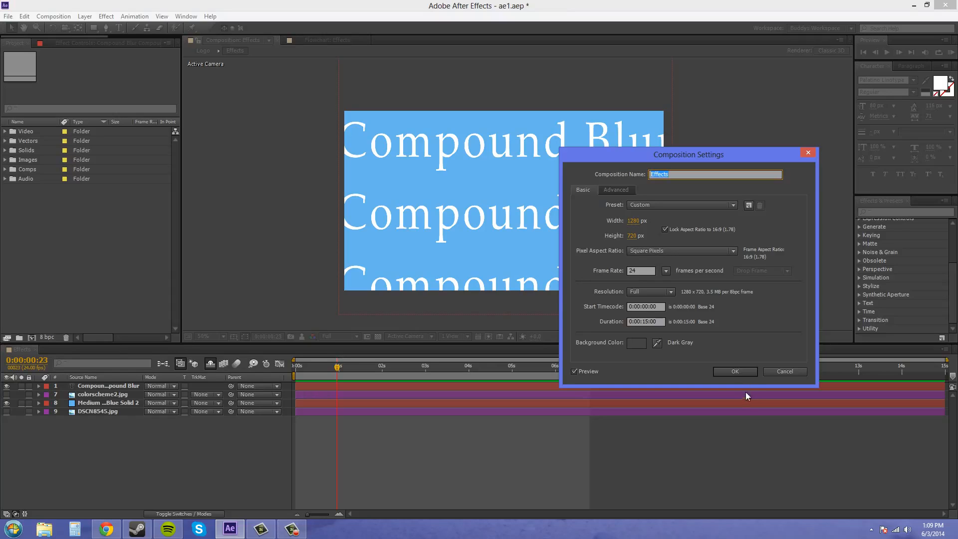
left_click(735, 372)
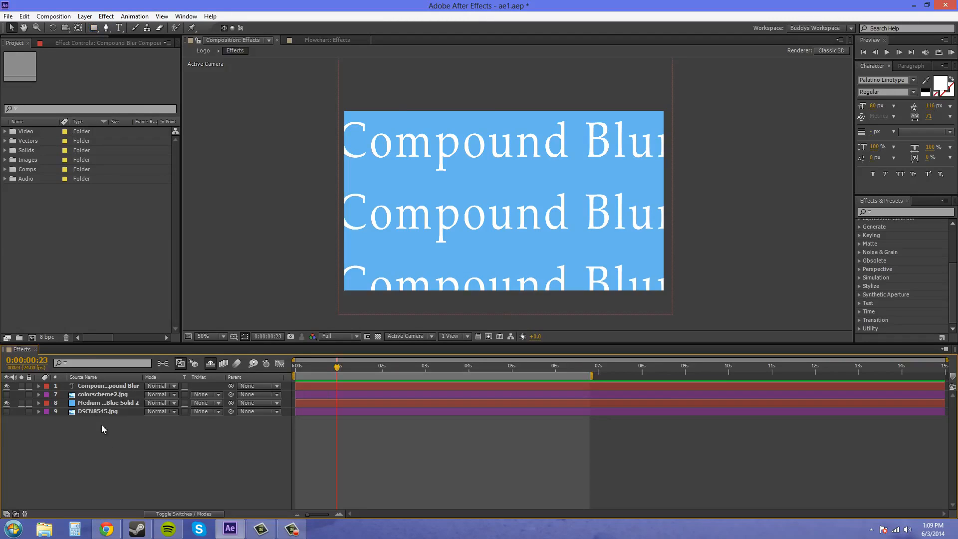
Step: Create a white solid layer named BlurWhite at the composition's size
left_click(85, 16)
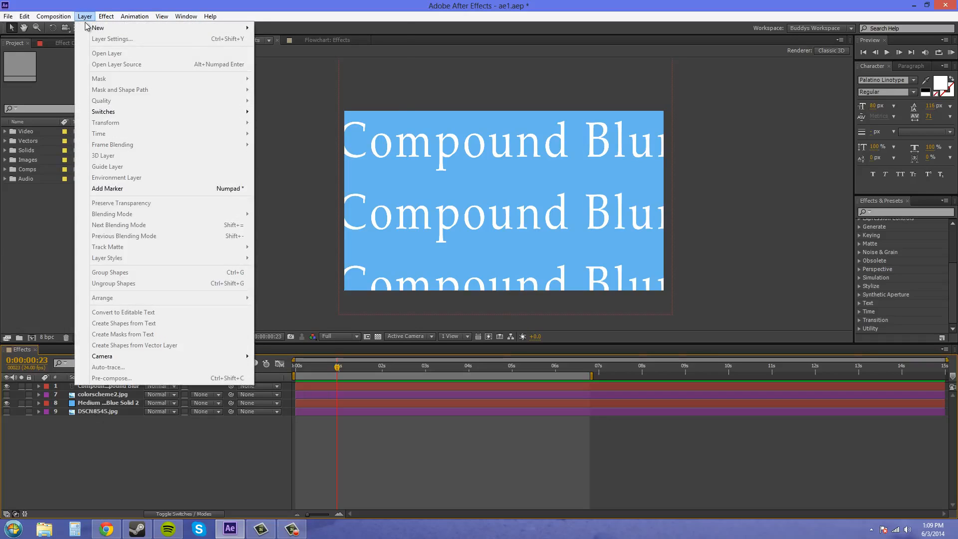
mouse_move(88, 29)
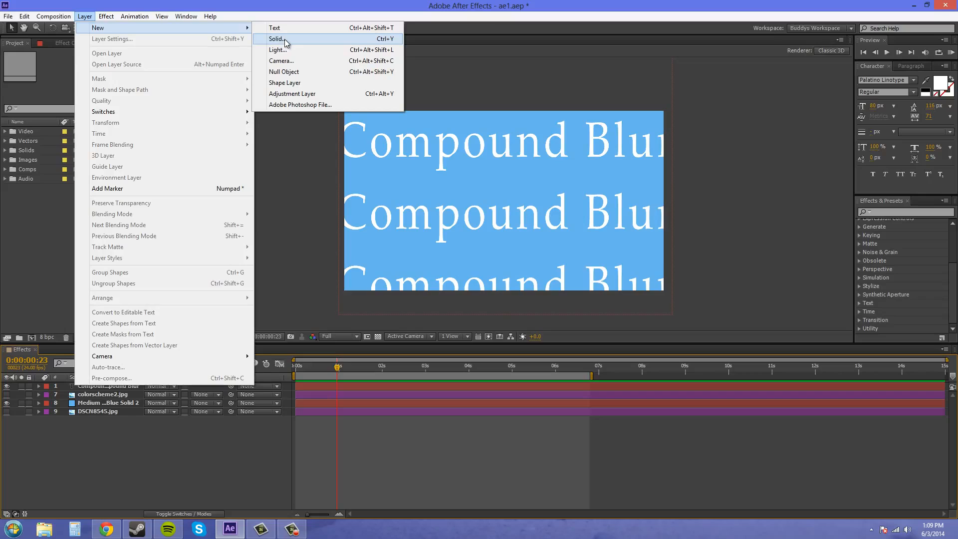
left_click(284, 39)
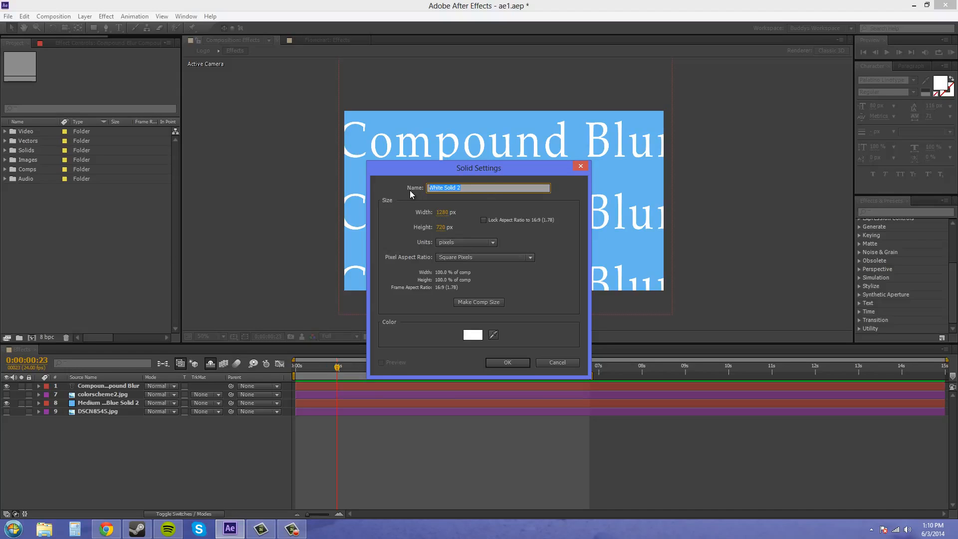
type("BlurWhite")
left_click(505, 361)
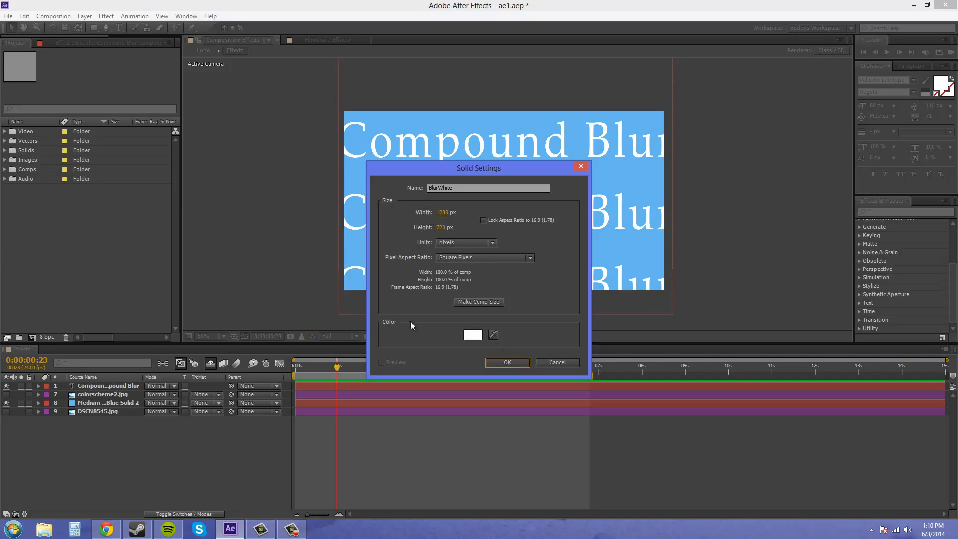
left_click(482, 303)
left_click(509, 364)
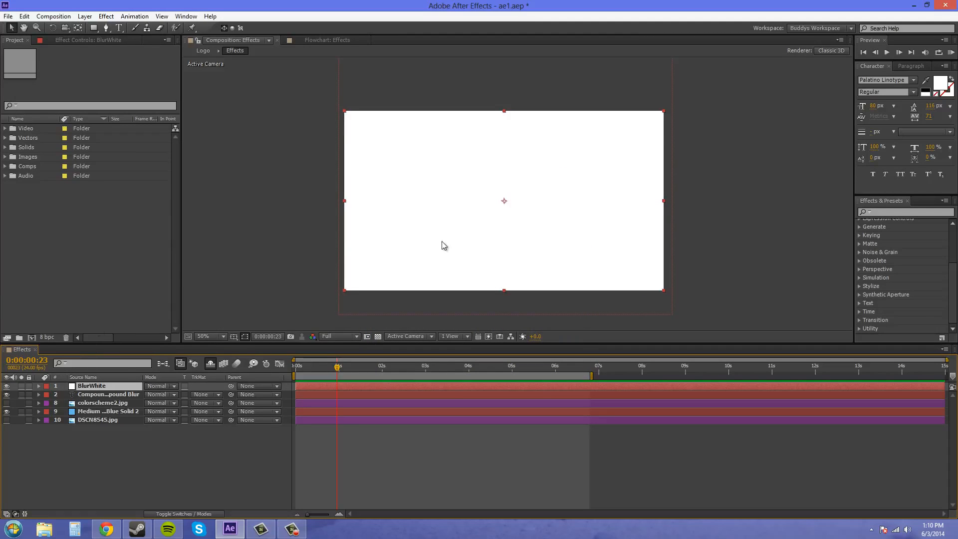
Step: Draw four full-height black vertical rectangles of varying widths on a new shape layer, spaced across the white solid with a wide one near the centre
left_click(94, 28)
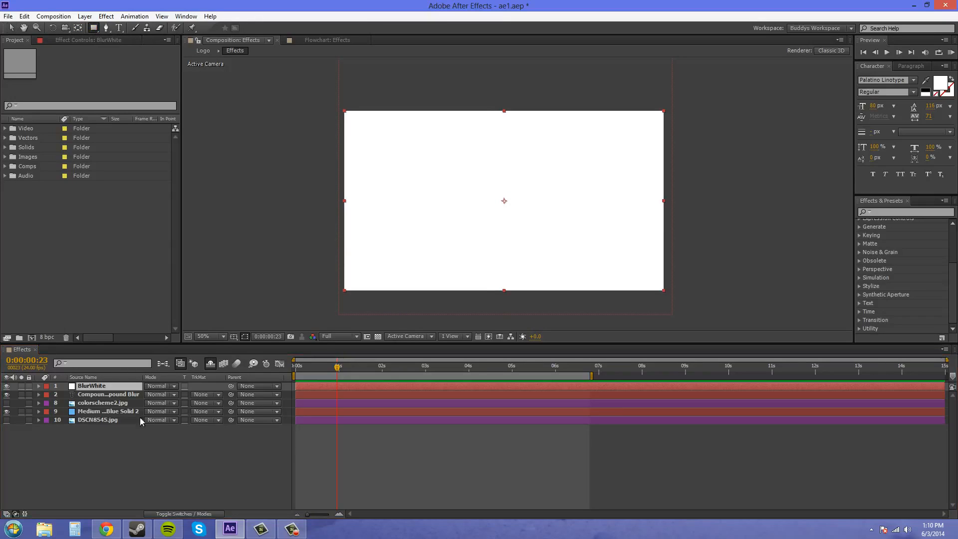
left_click(173, 447)
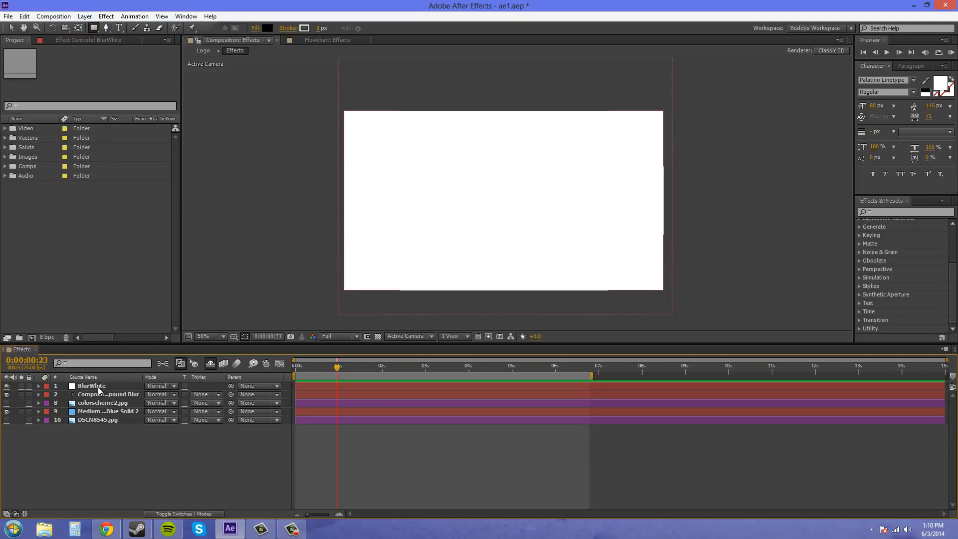
left_click(268, 28)
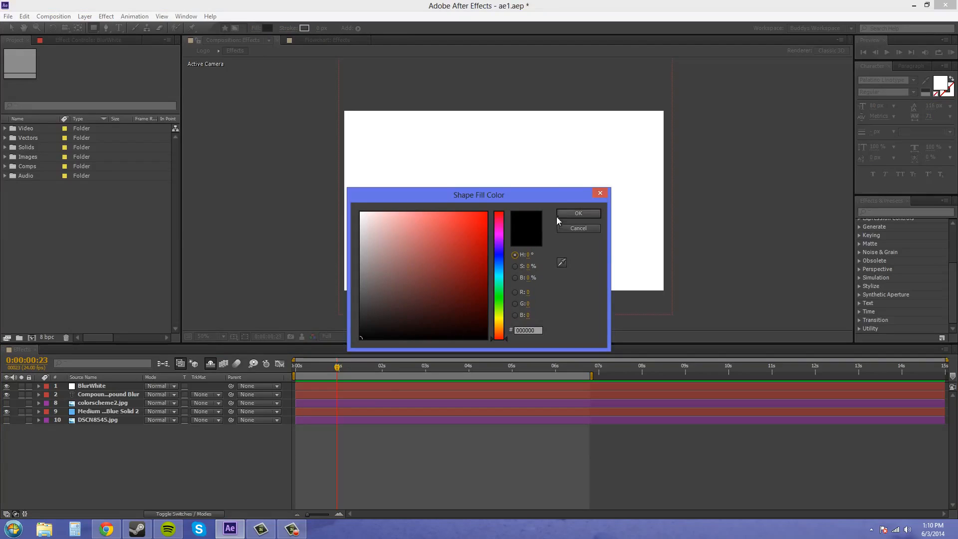
left_click(569, 214)
left_click_drag(383, 99, 402, 298)
mouse_move(474, 91)
left_mouse_down()
mouse_move(516, 310)
mouse_move(547, 310)
left_mouse_up()
mouse_move(605, 88)
left_mouse_down()
mouse_move(612, 270)
mouse_move(592, 315)
left_mouse_up()
left_click_drag(655, 89, 691, 317)
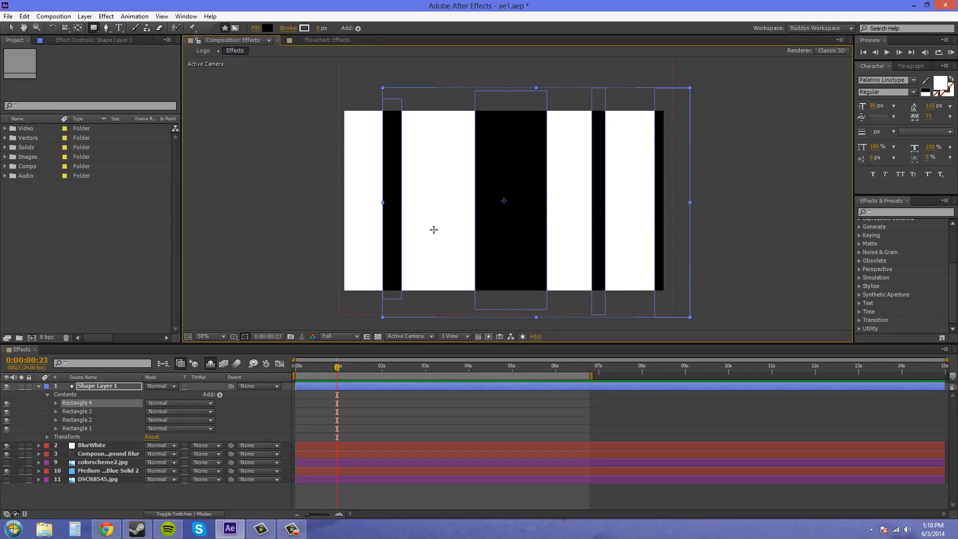
Step: Pre-compose the striped shape layer and the BlurWhite solid into a new composition named BlurMap, moving all attributes into it
left_click(92, 445)
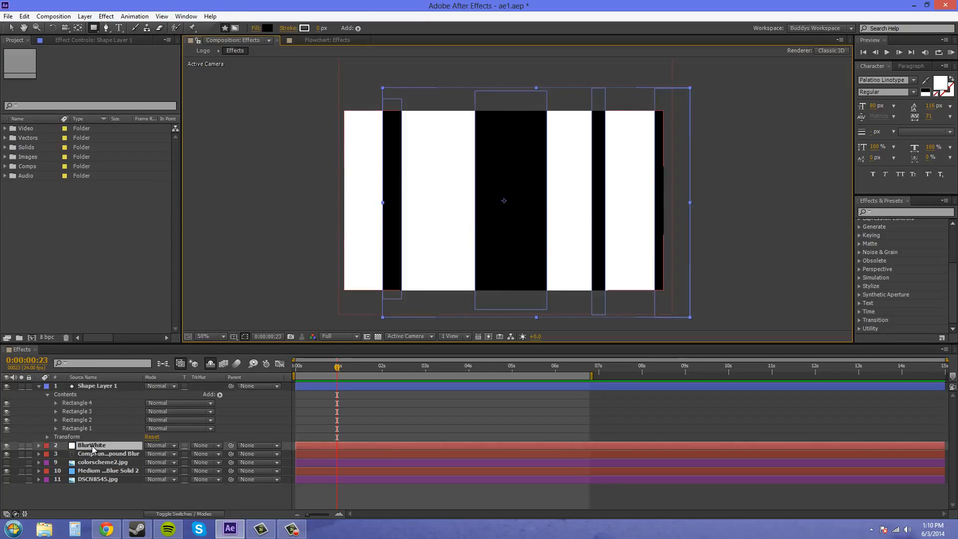
left_click(38, 387)
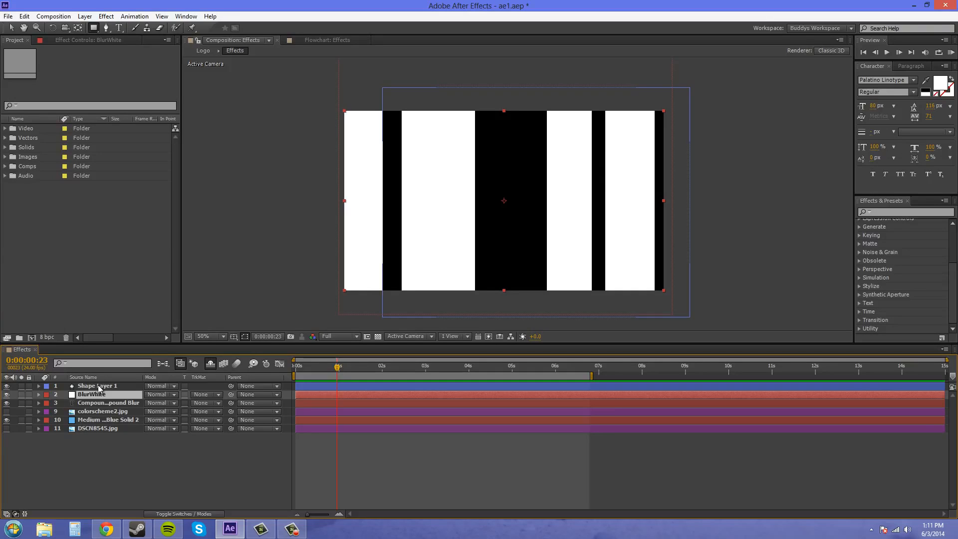
left_click(113, 462)
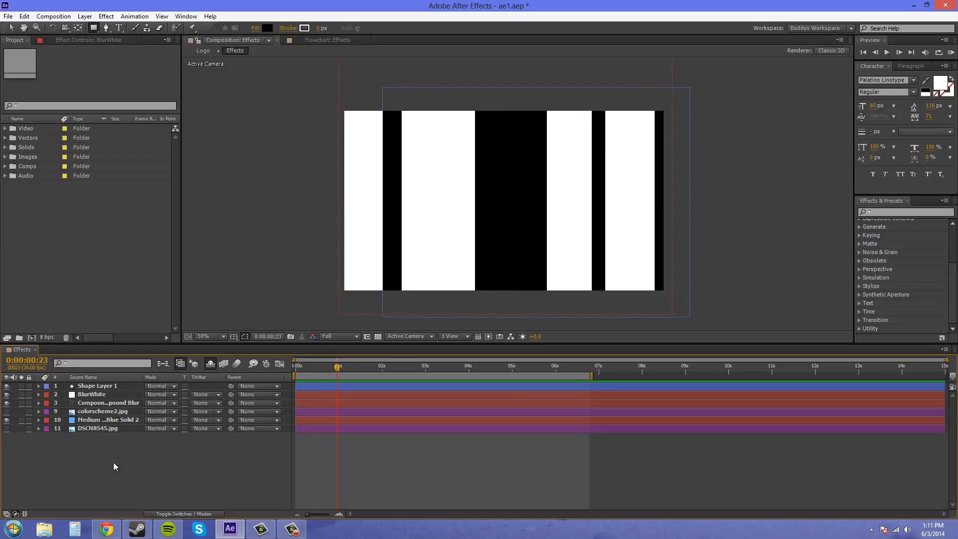
left_click(108, 393)
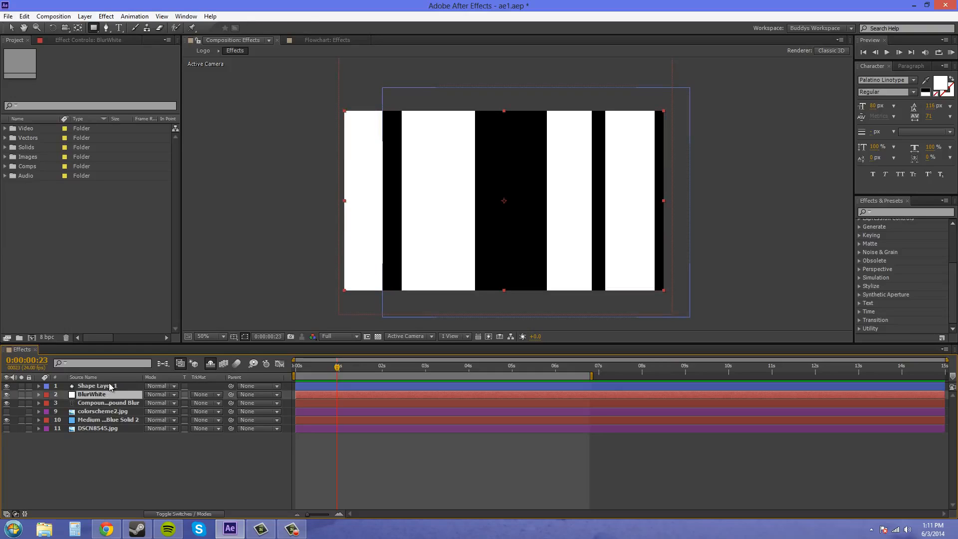
left_click(115, 387, "shift")
right_click(116, 387)
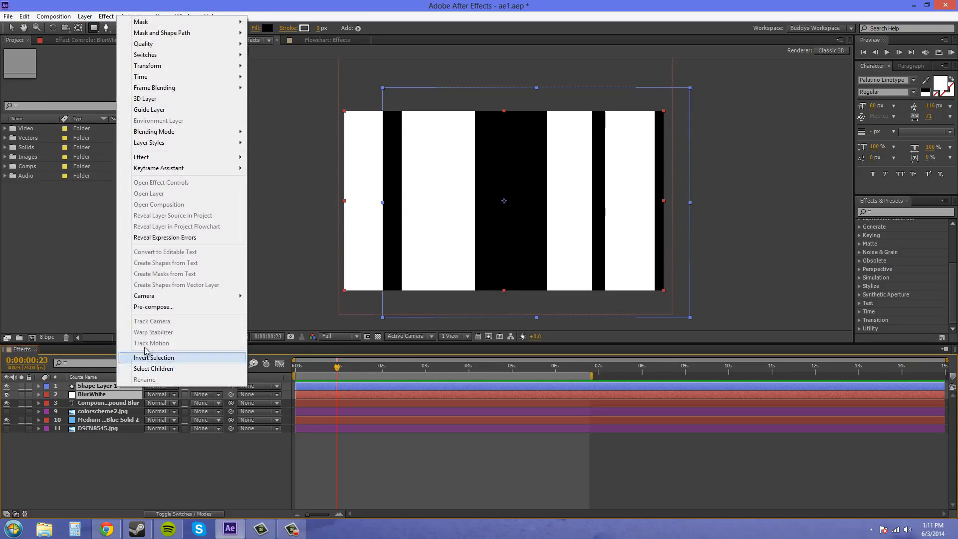
left_click(101, 395)
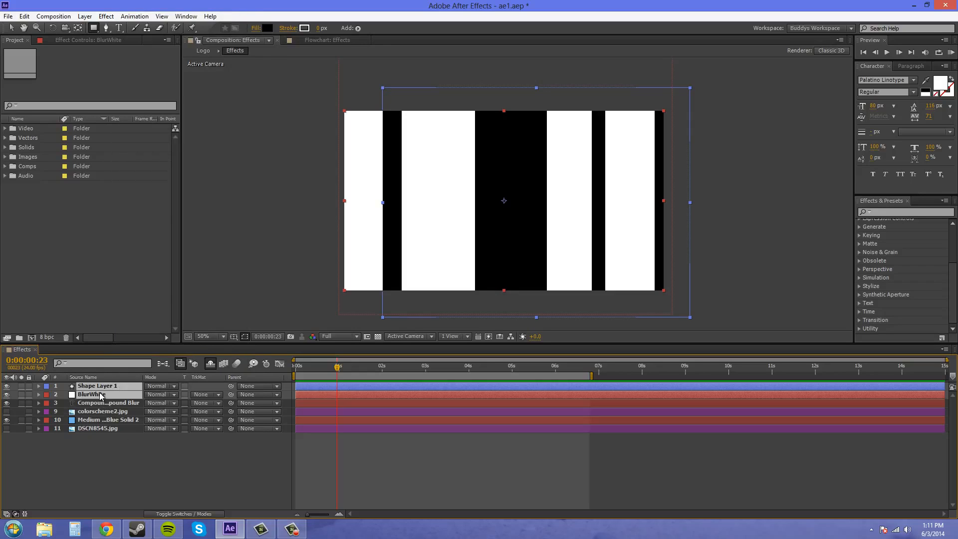
right_click(101, 395)
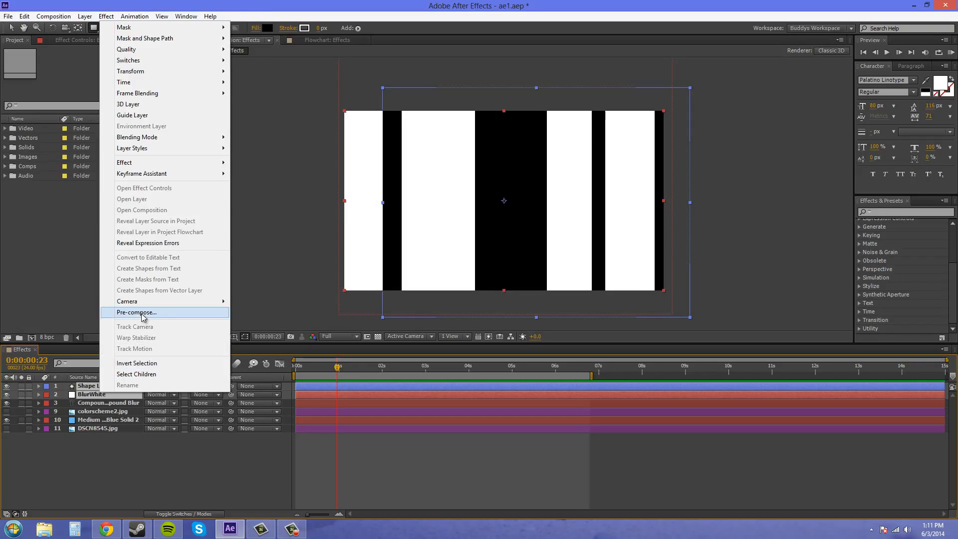
left_click(142, 315)
left_click_drag(465, 217, 606, 336)
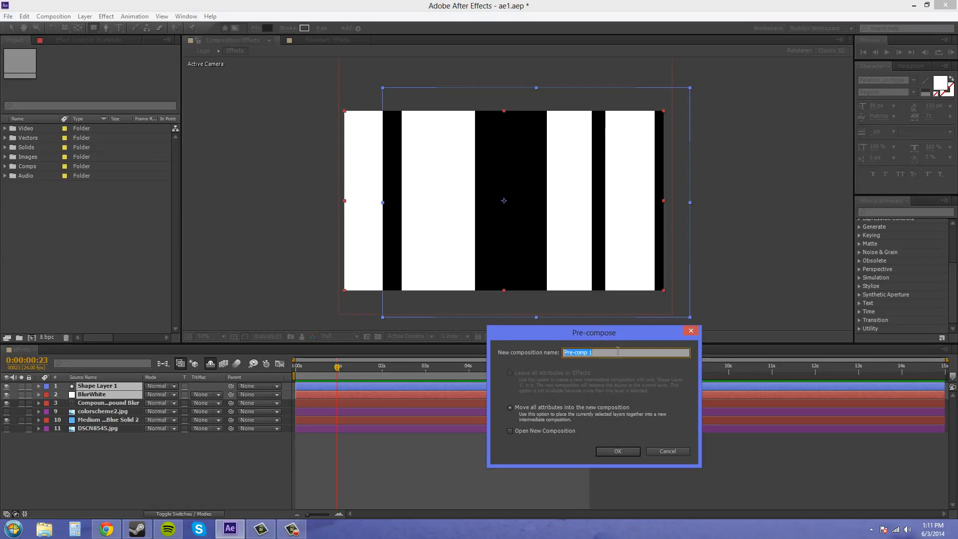
type("BlurMap")
left_click(617, 451)
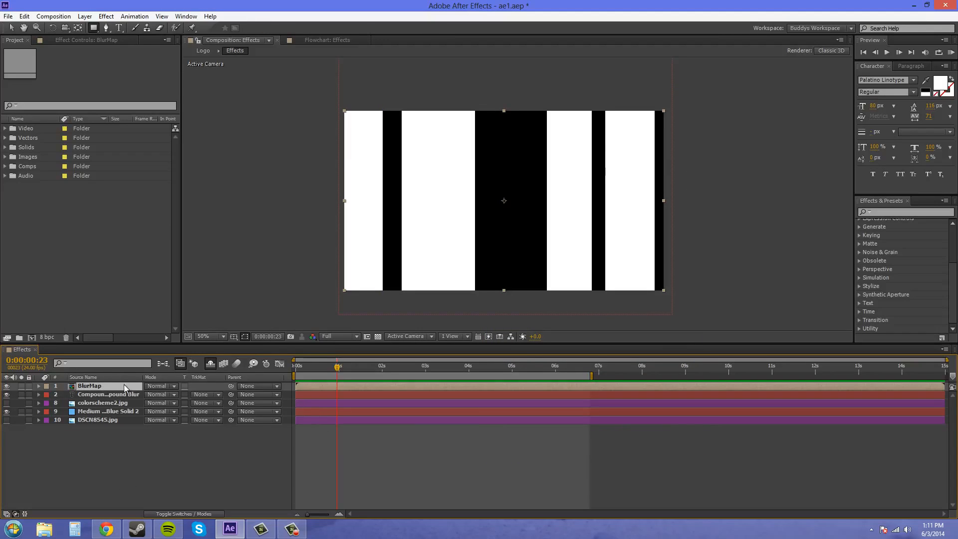
Step: Hide the BlurMap layer and apply the Compound Blur effect to the text layer
left_click(6, 386)
left_click(6, 394)
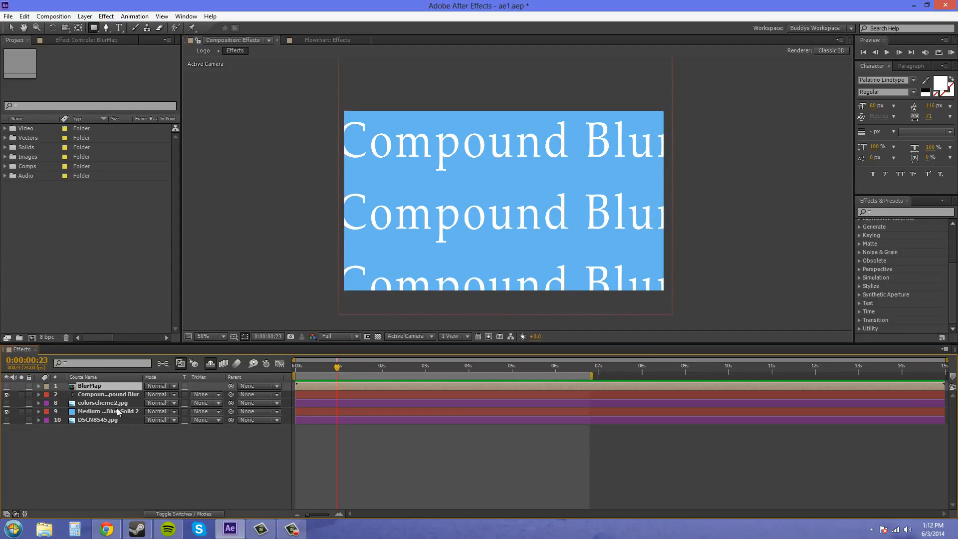
left_click(106, 396)
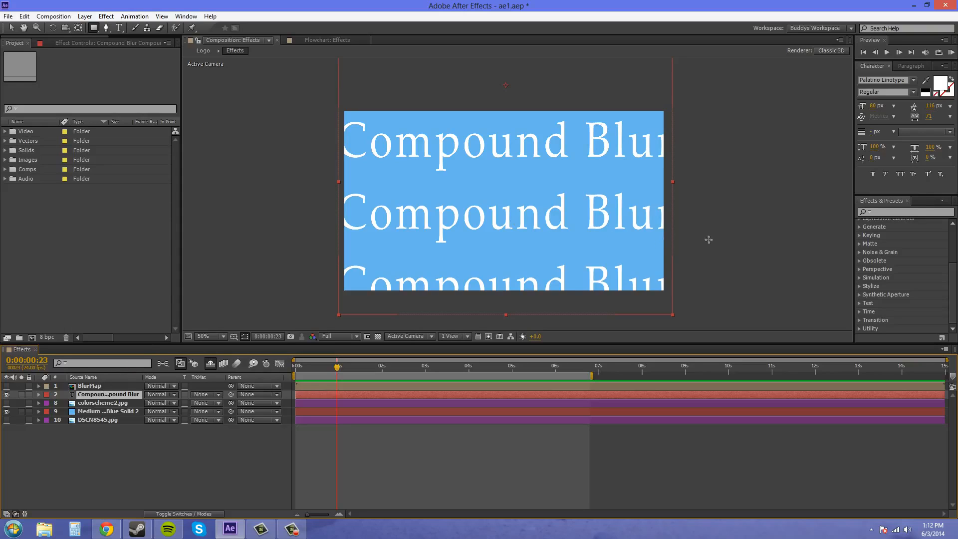
left_click(883, 212)
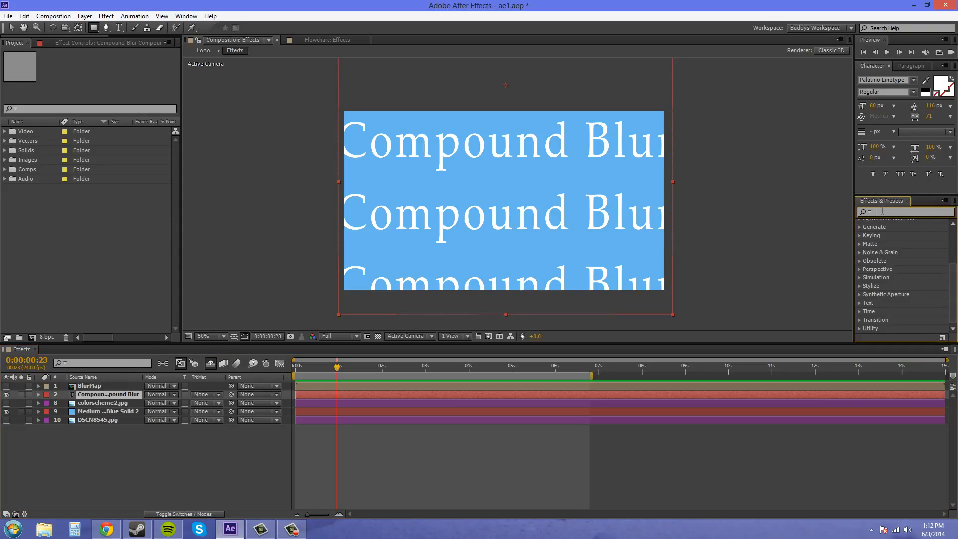
type("Compound B")
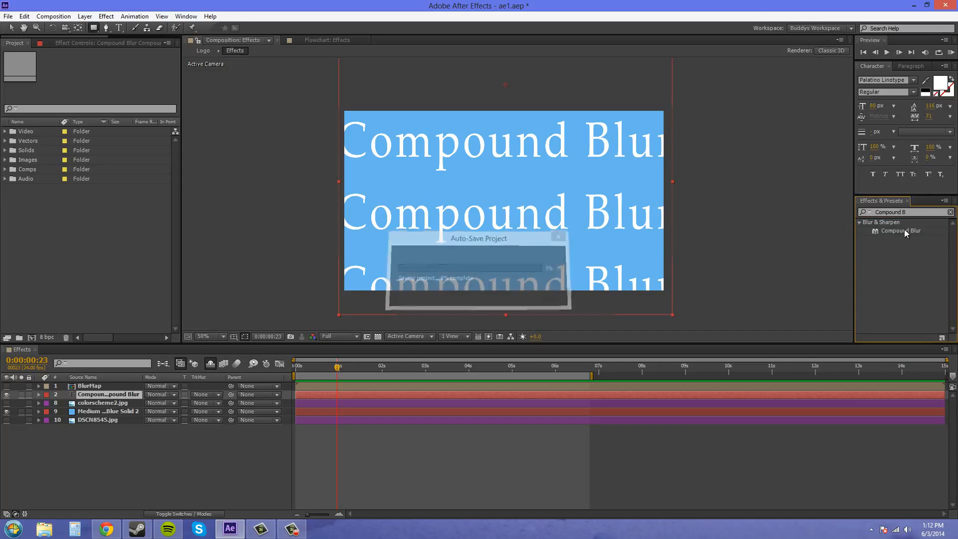
left_click_drag(904, 231, 535, 209)
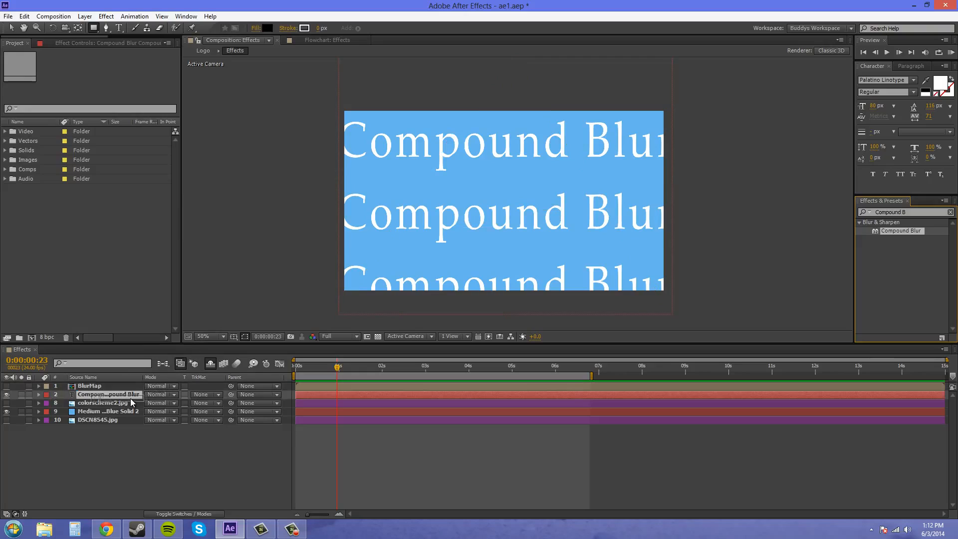
left_click_drag(130, 399, 129, 396)
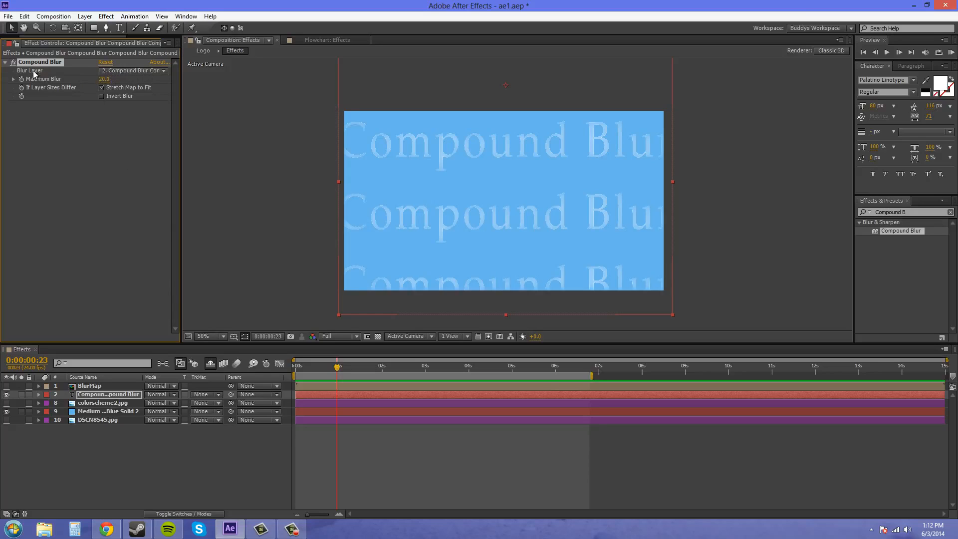
Step: Set the Compound Blur's blur layer to BlurMap and its maximum blur to 5.3
left_click(137, 71)
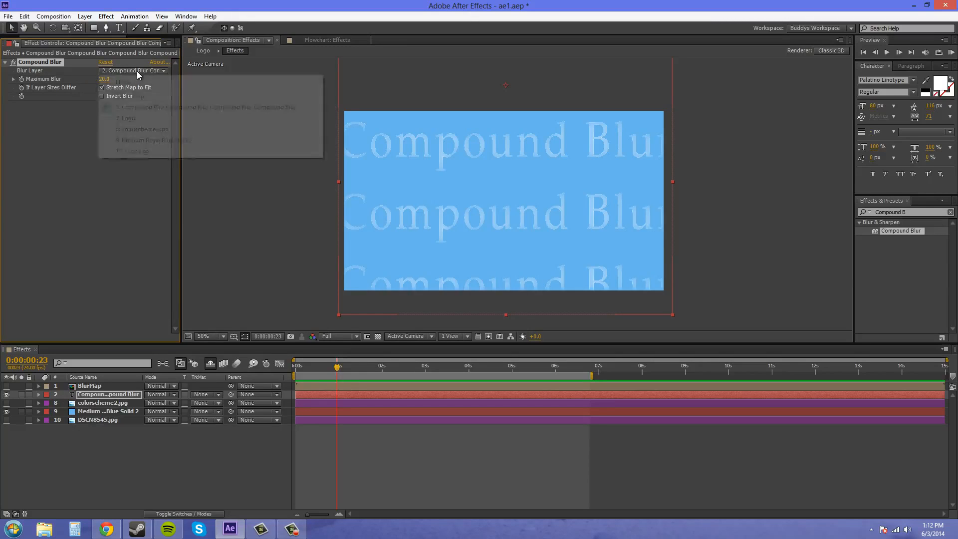
left_click(138, 98)
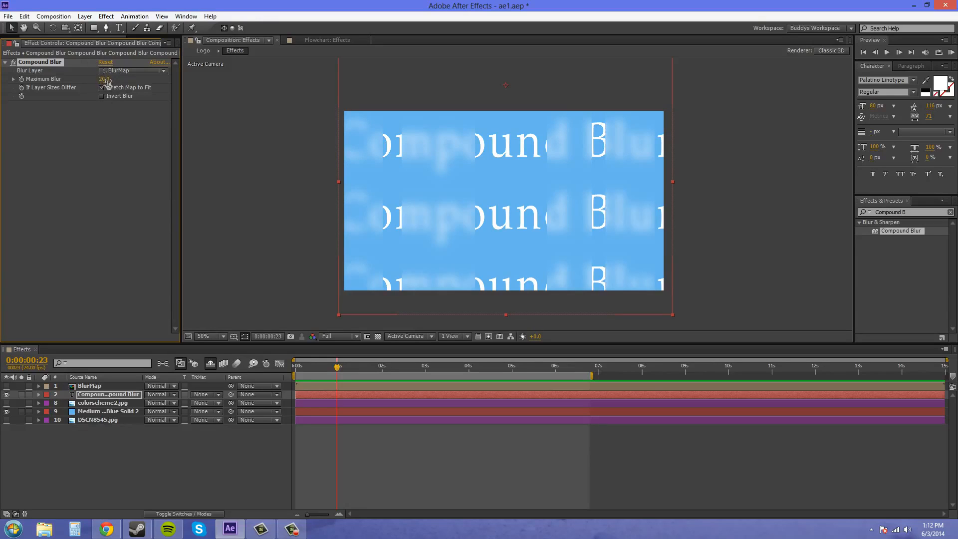
mouse_move(102, 81)
left_mouse_down()
mouse_move(168, 86)
mouse_move(91, 76)
mouse_move(105, 78)
left_mouse_up()
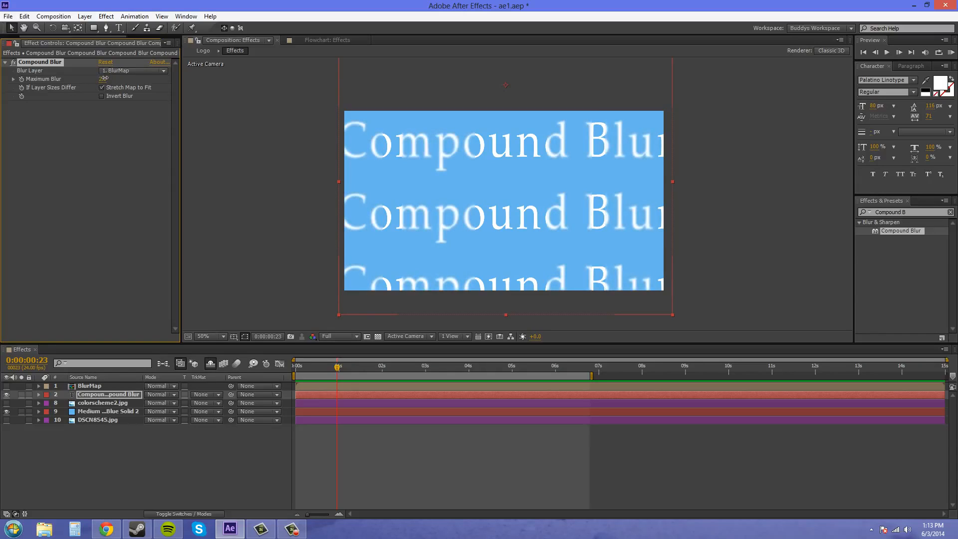
left_click(107, 79)
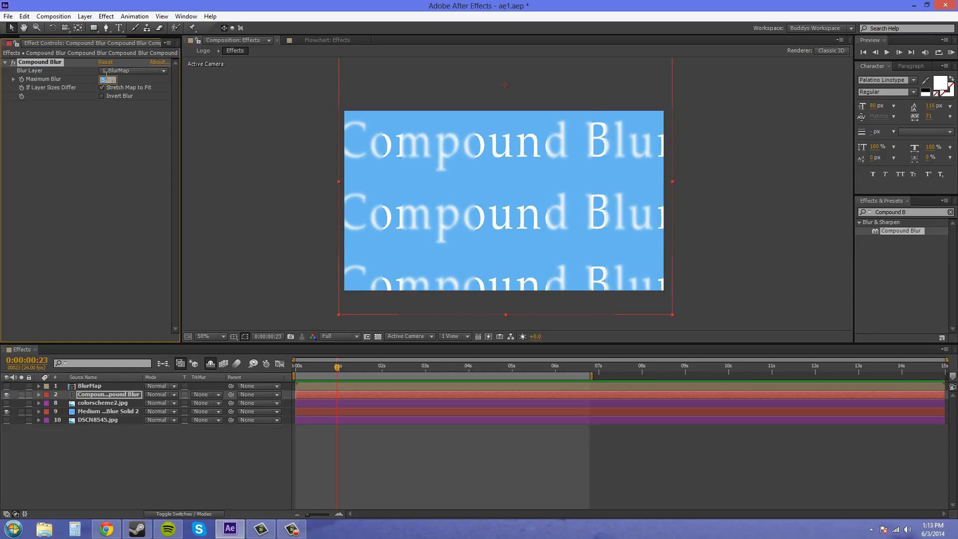
key("Return")
left_click(98, 160)
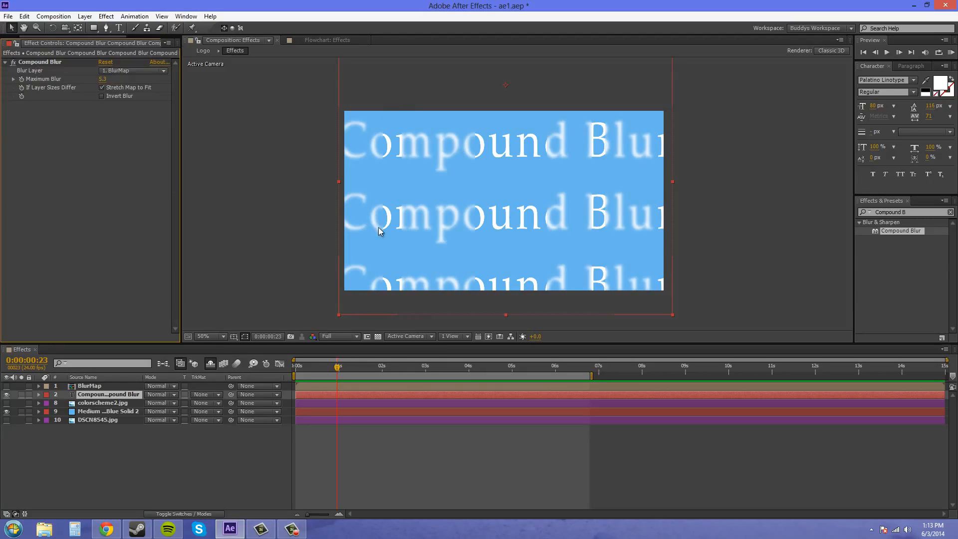
Step: Disable Stretch Map to Fit in the Compound Blur effect and try out Invert Blur
left_click(102, 87)
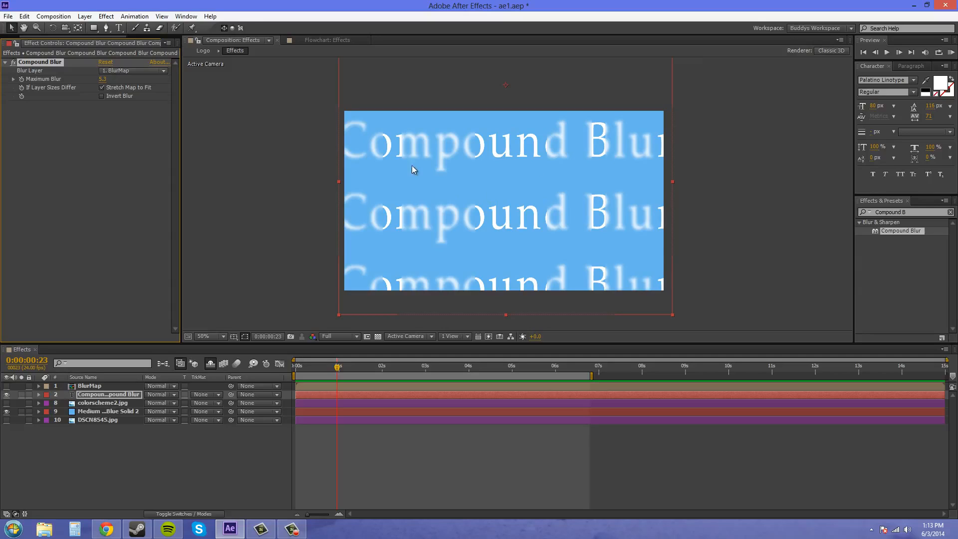
left_click(101, 96)
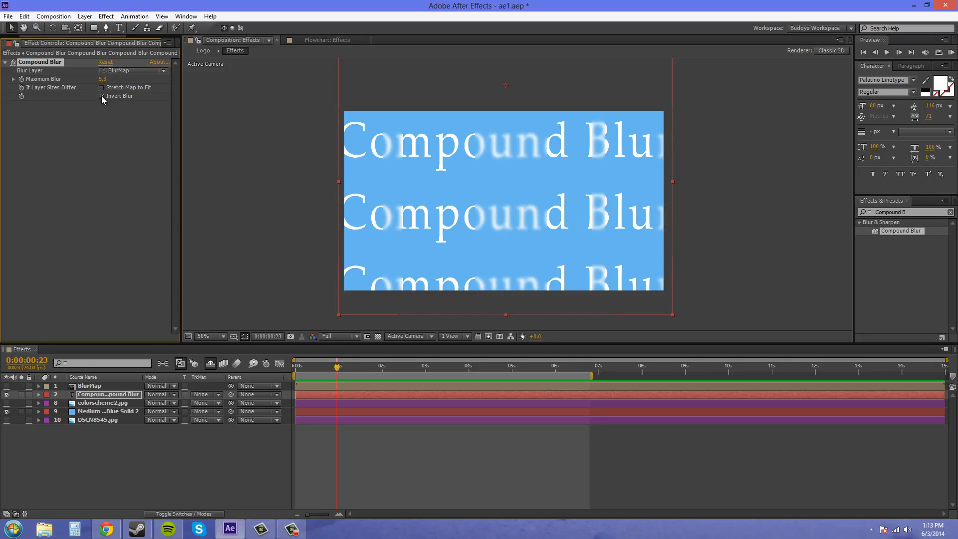
Step: Inside the BlurMap composition, add a narrow full-height grey rectangle on a new shape layer, between the first black stripe and the wide central one
left_click(97, 387)
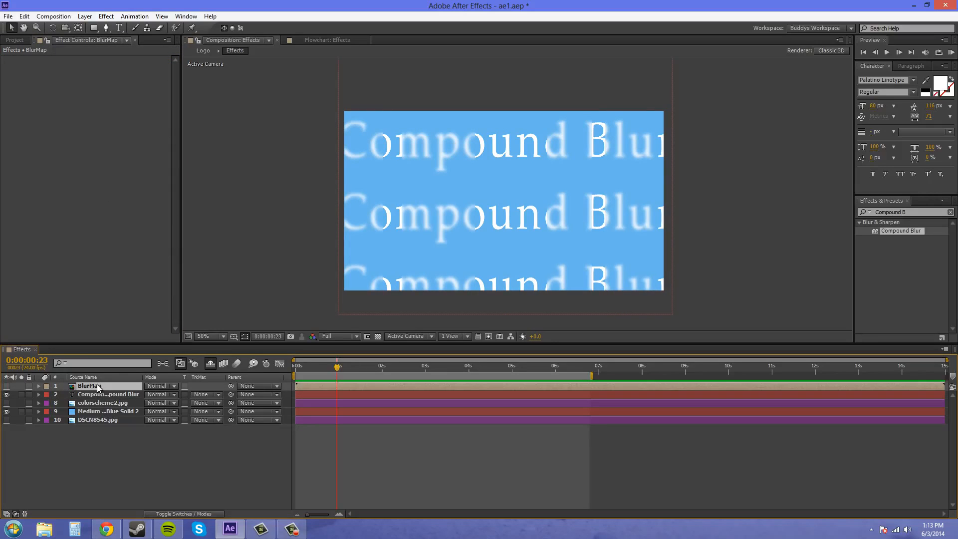
double_click(93, 387)
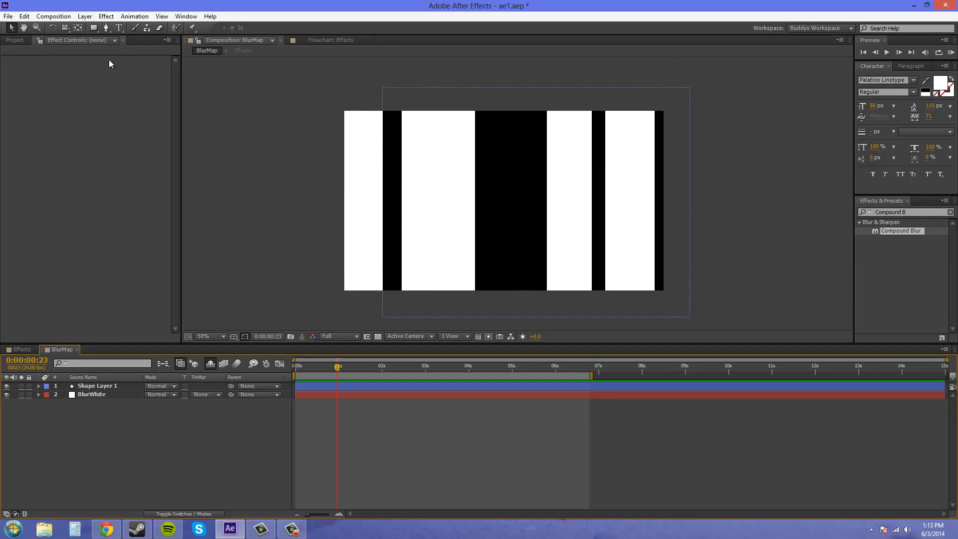
left_click(92, 28)
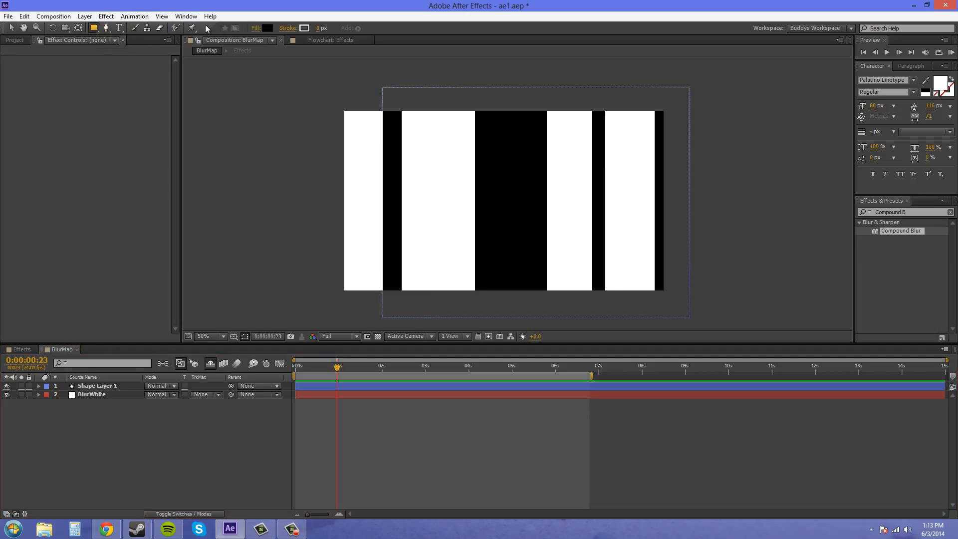
left_click(268, 28)
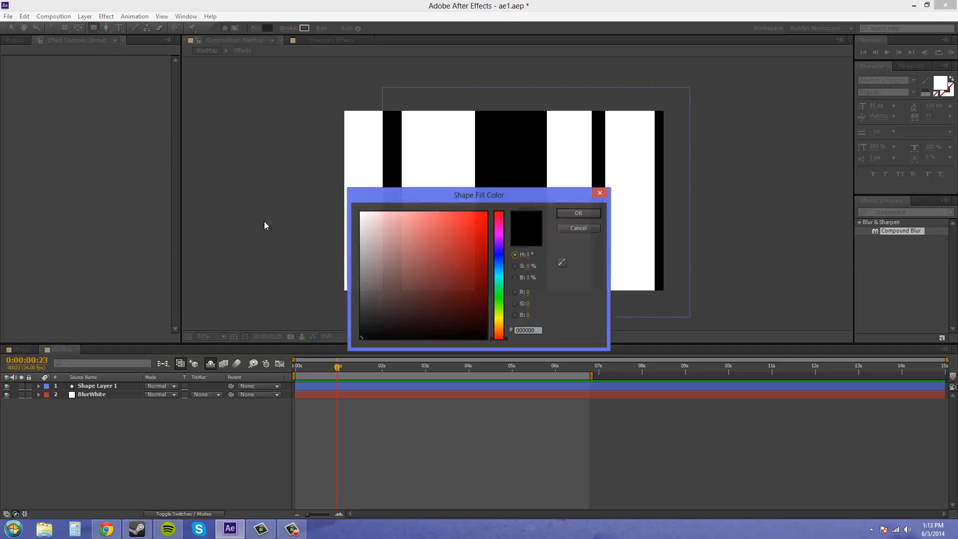
left_click(360, 287)
left_click(564, 213)
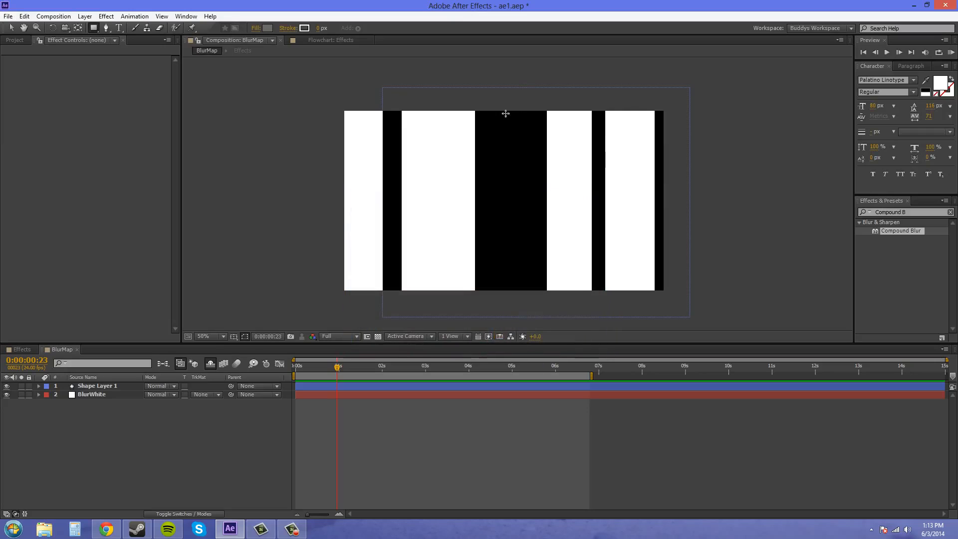
left_click_drag(428, 71, 446, 315)
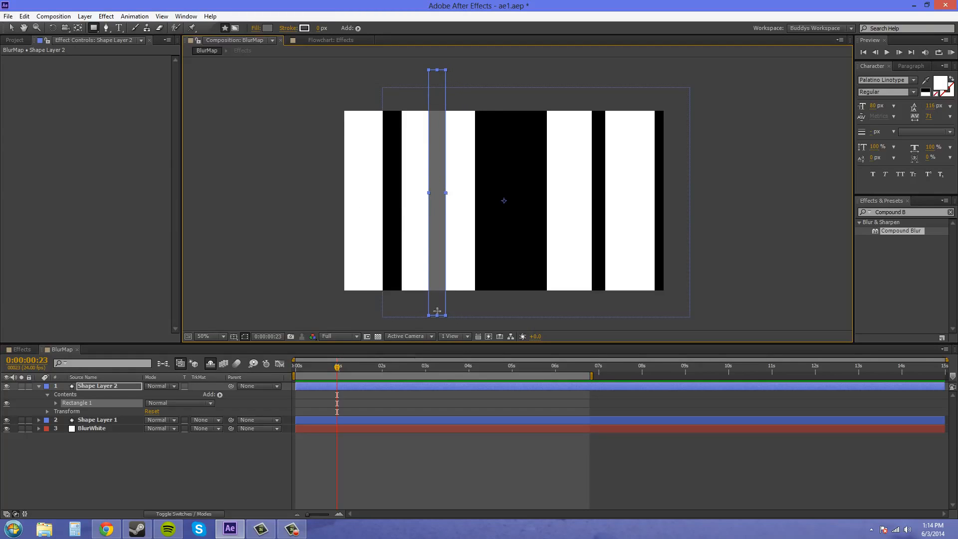
left_click(115, 460)
Step: Return to the Effects composition and enable Invert Blur in the text layer's Compound Blur effect
left_click(22, 350)
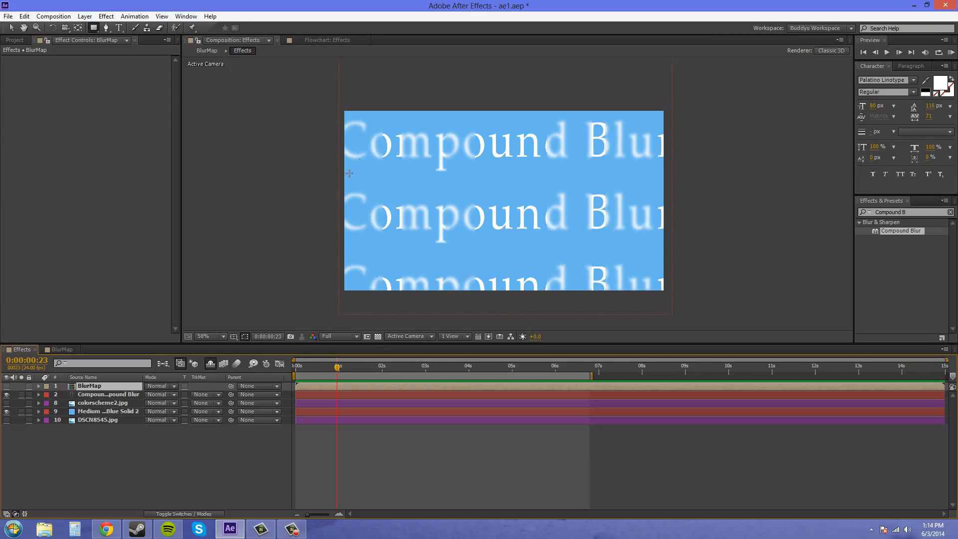
left_click(14, 40)
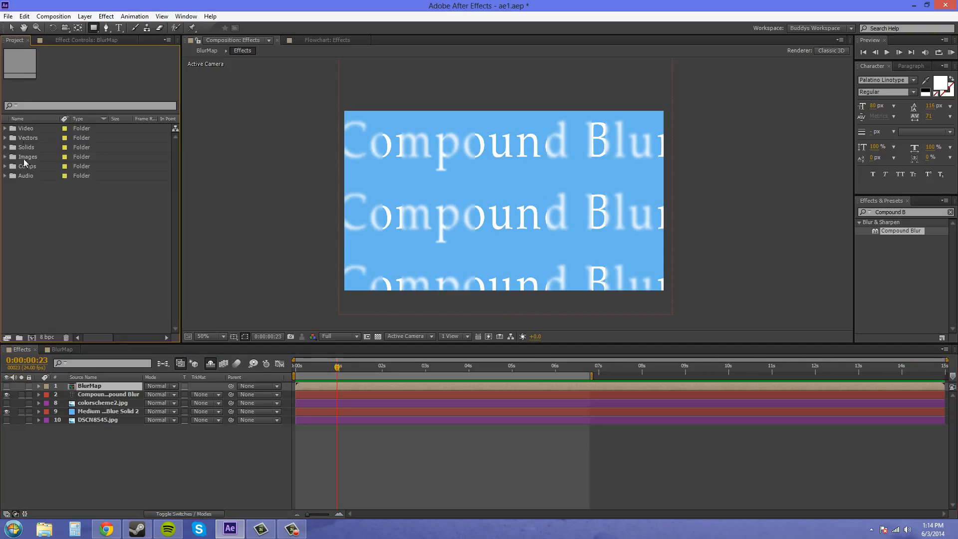
left_click(64, 41)
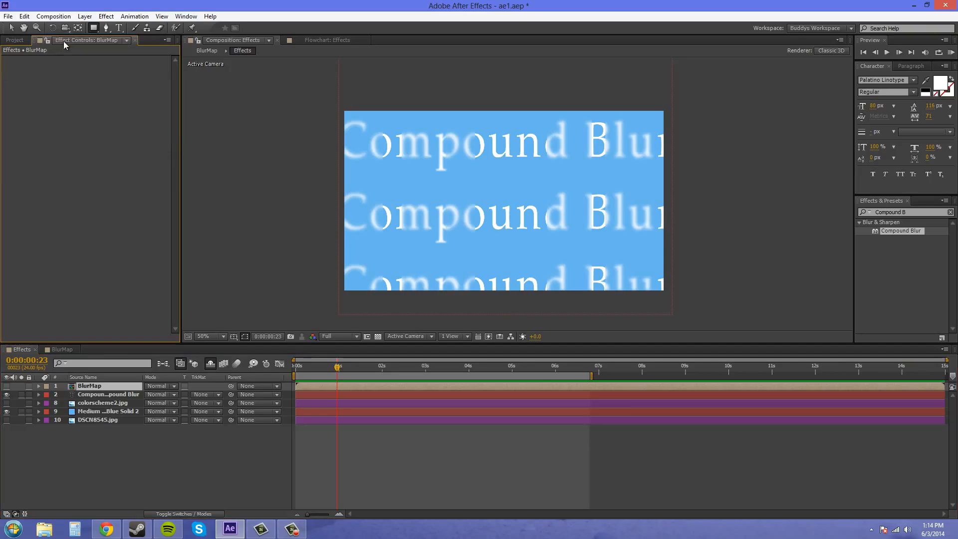
left_click(99, 395)
left_click(101, 96)
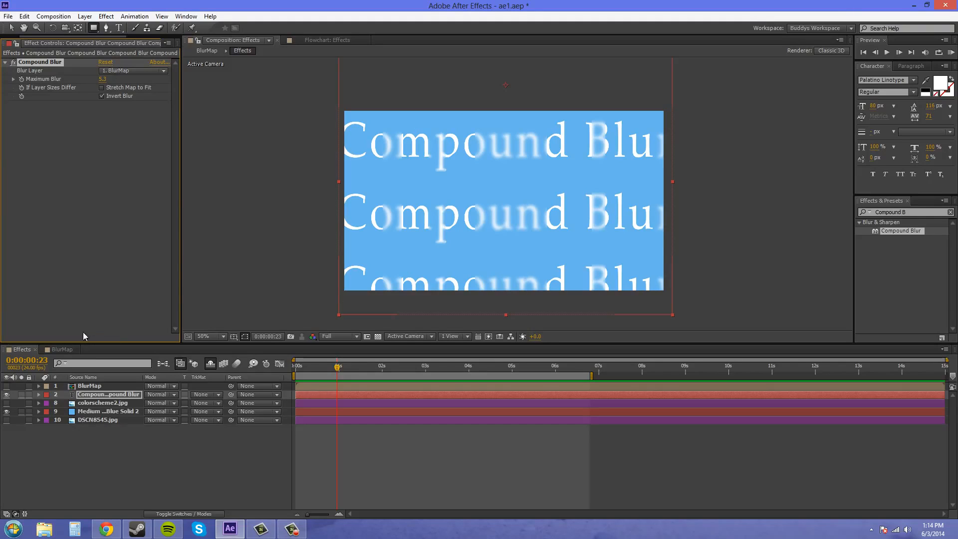
Step: Make the BlurMap layer visible and lower its opacity to 21% to compare its stripes with the blurred text
left_click(7, 387)
left_click(7, 386)
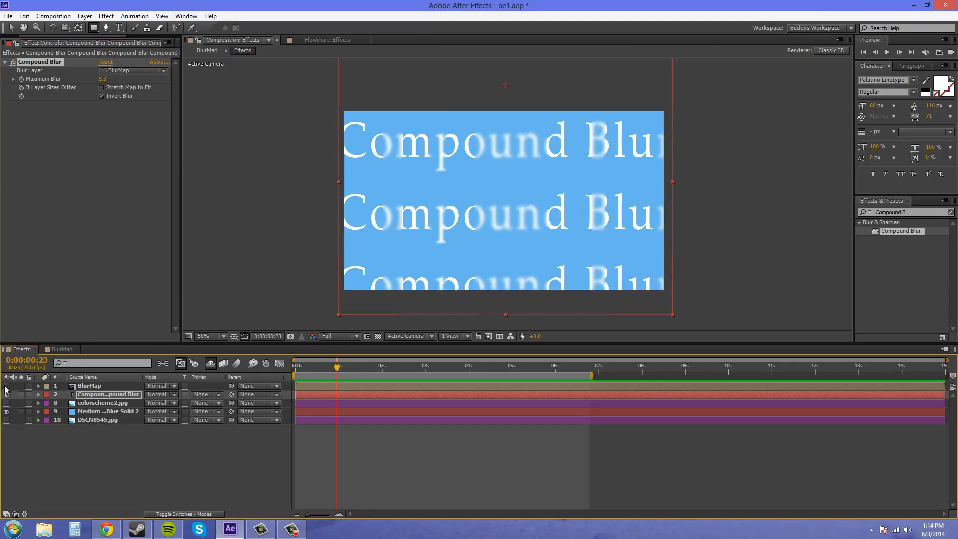
left_click(7, 387)
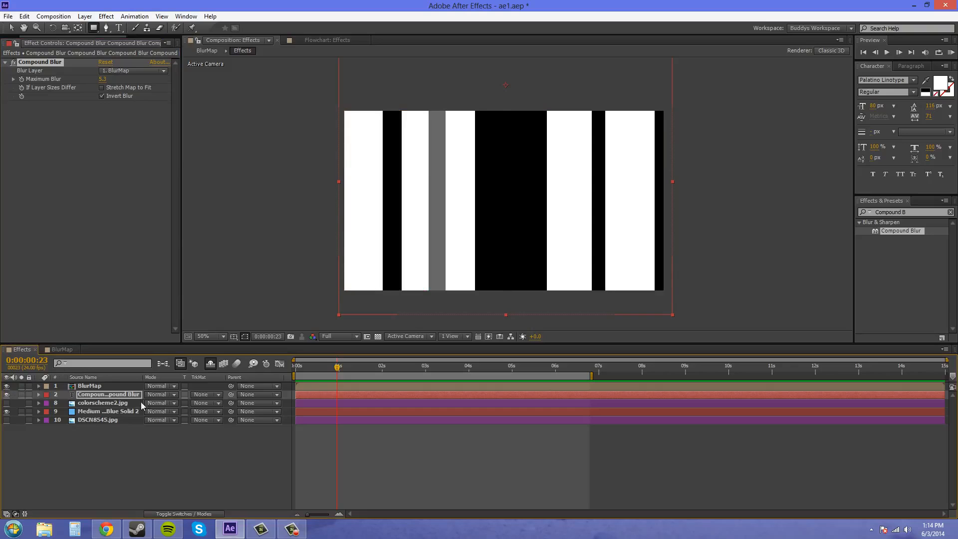
left_click(104, 388)
key("t")
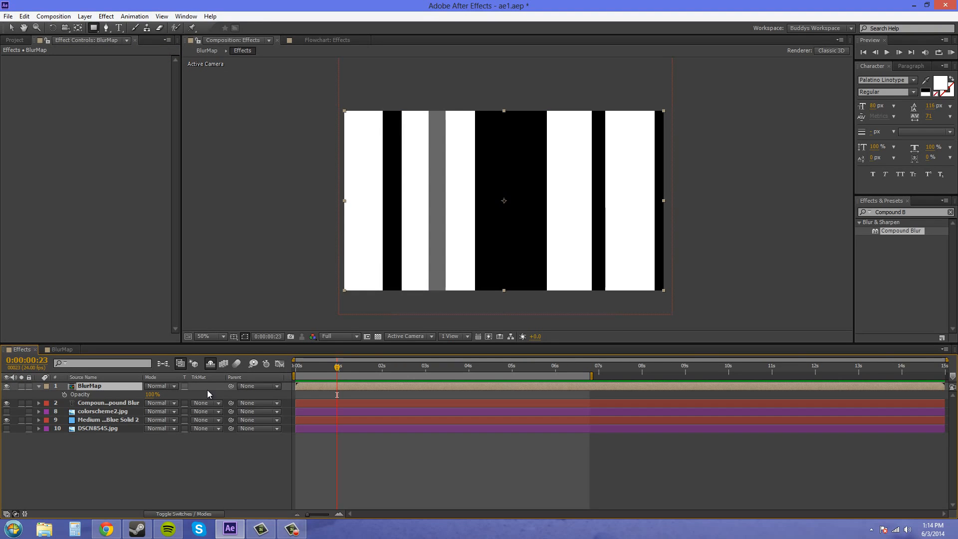
left_click_drag(152, 394, 108, 395)
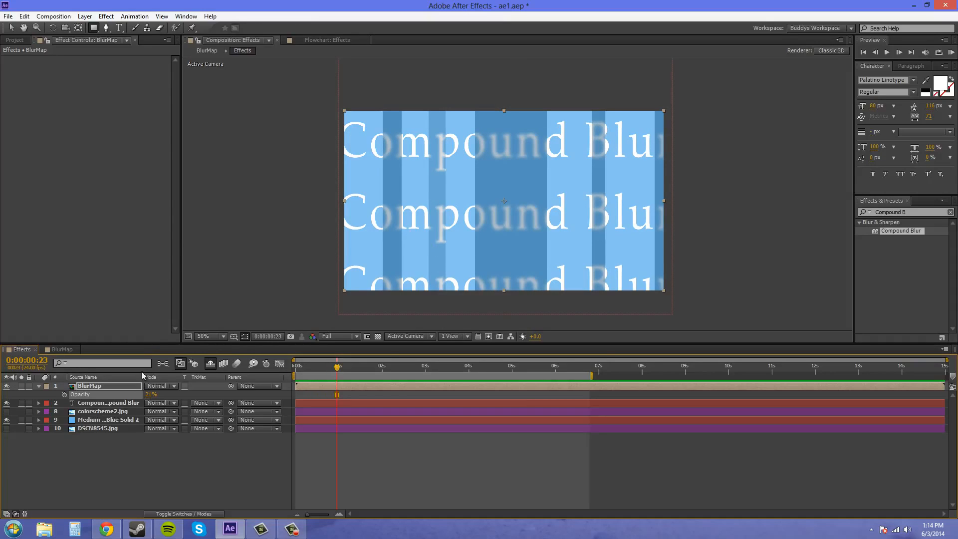
Step: Set the BlurMap layer's opacity back to 100% and hide the layer
left_click(149, 395)
type("100")
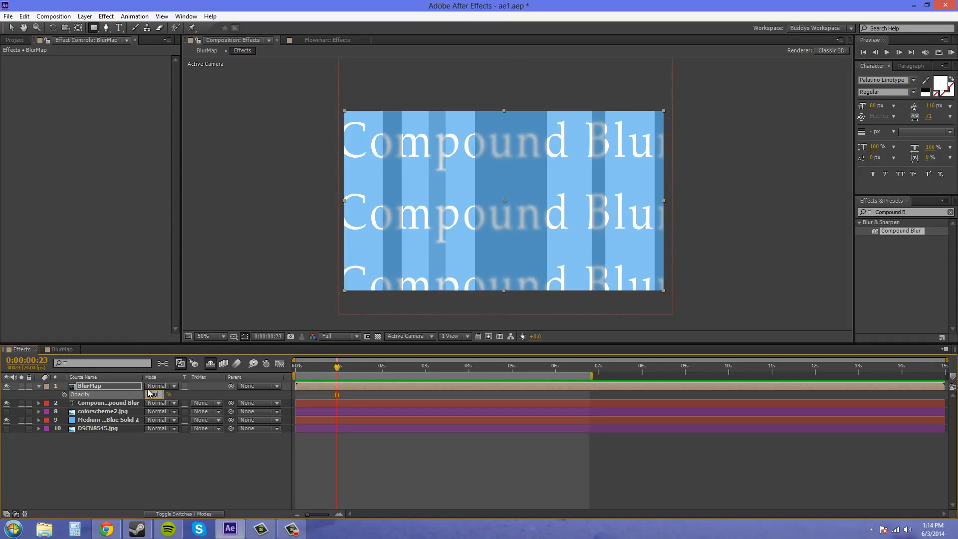
key("Return")
left_click(6, 387)
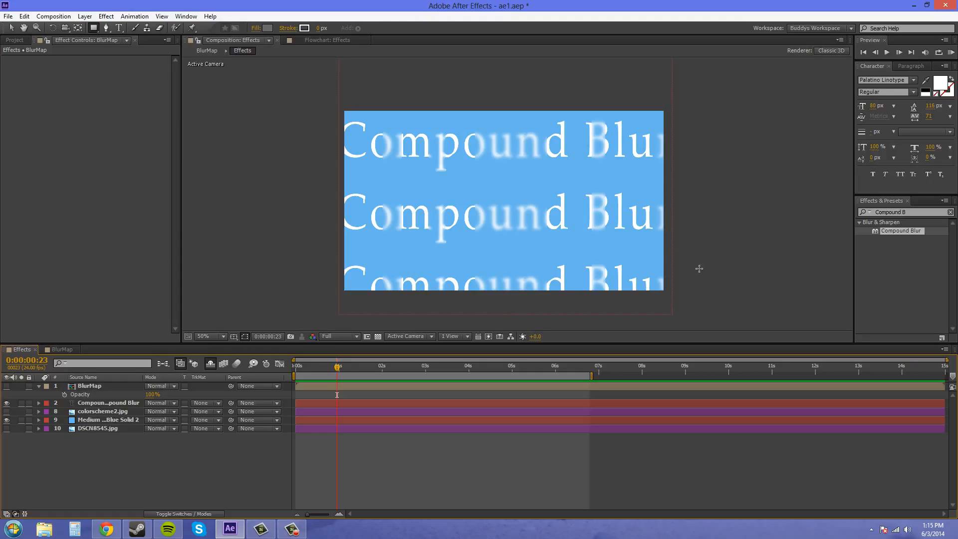
Step: Dock the detached Tools panel back into its original place in the workspace and activate the Selection tool
left_click(5, 29)
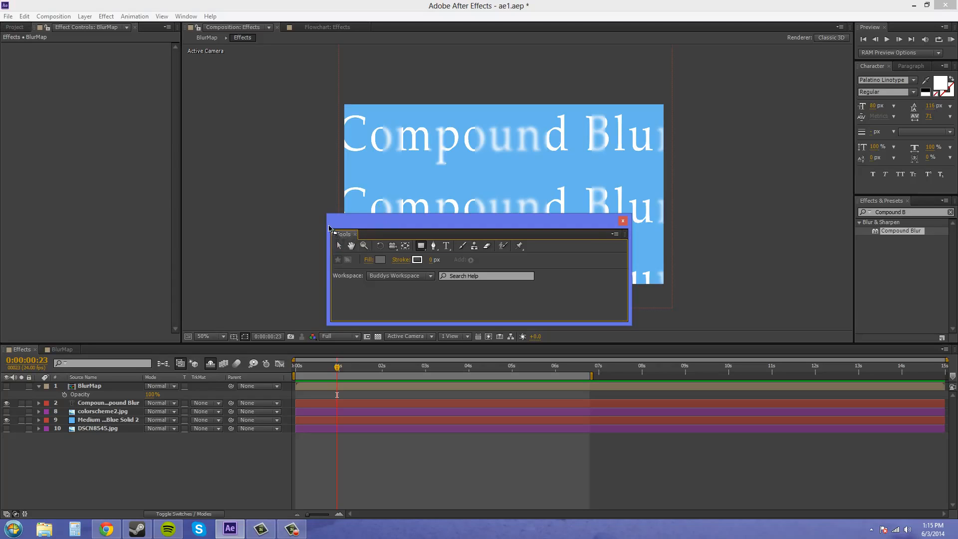
left_click_drag(329, 229, 62, 27)
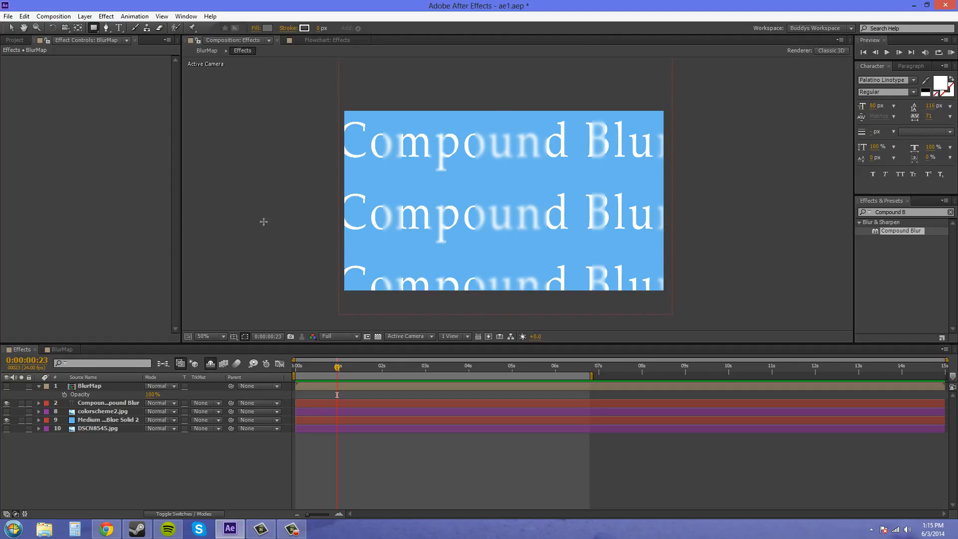
left_click(11, 28)
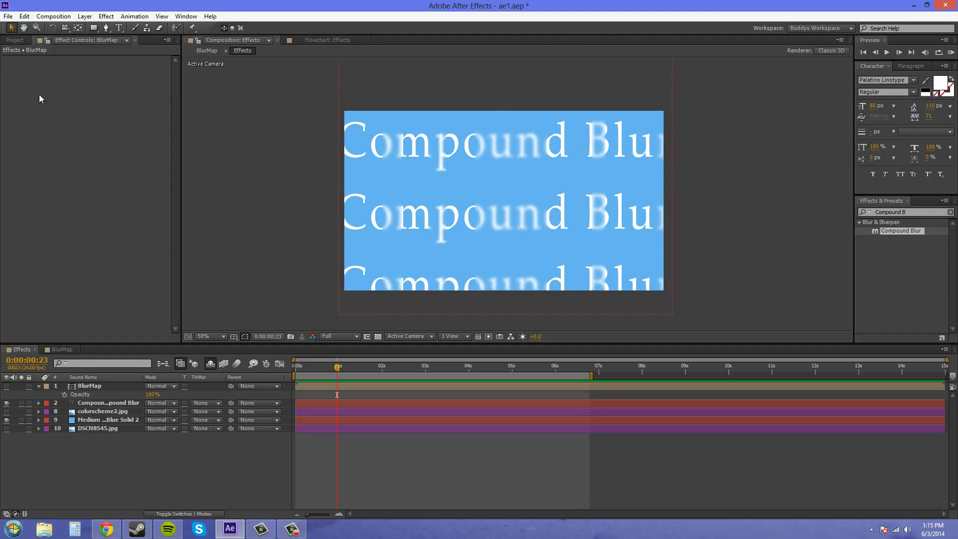